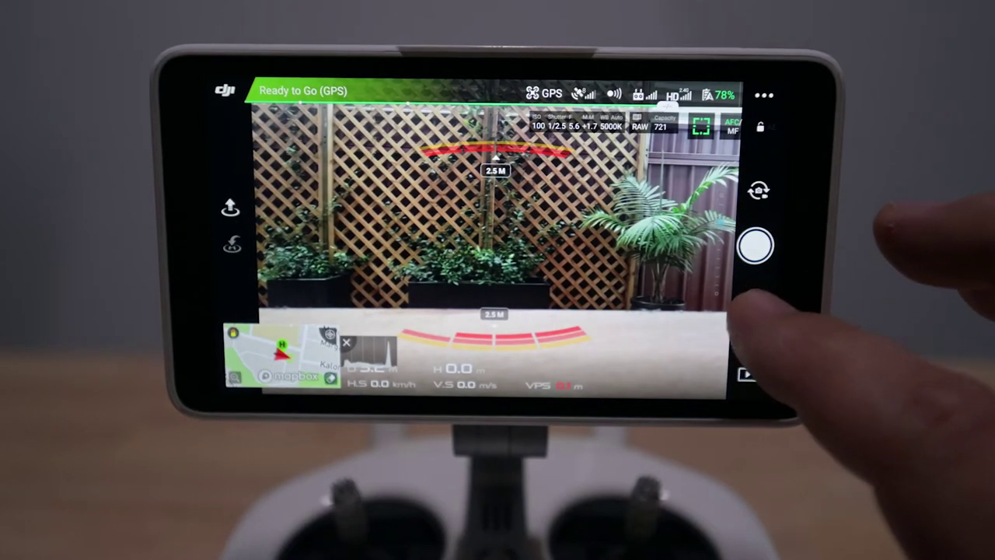
- Switch the DJI GO 4 camera to Pano photo mode and lock auto exposure on the scene
click(751, 300)
click(723, 122)
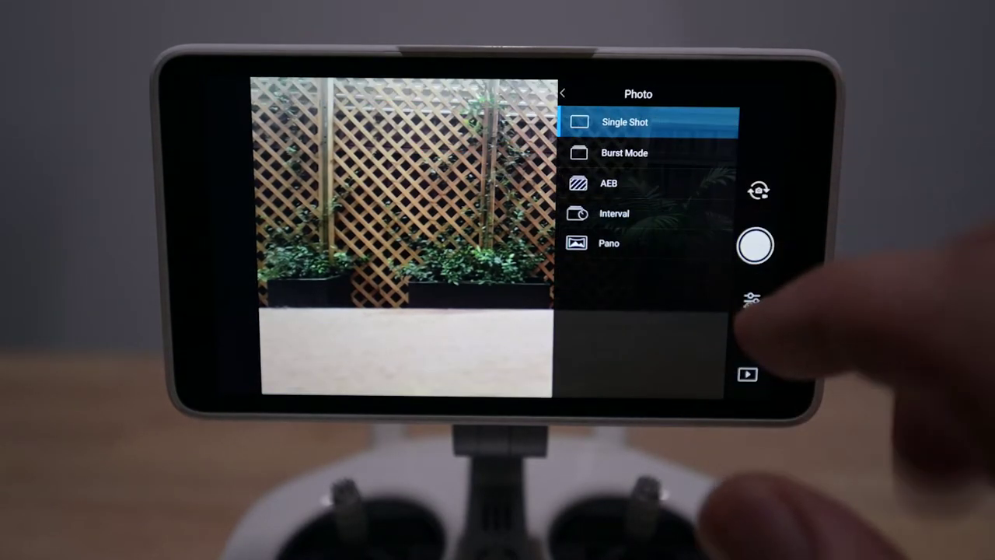
click(645, 245)
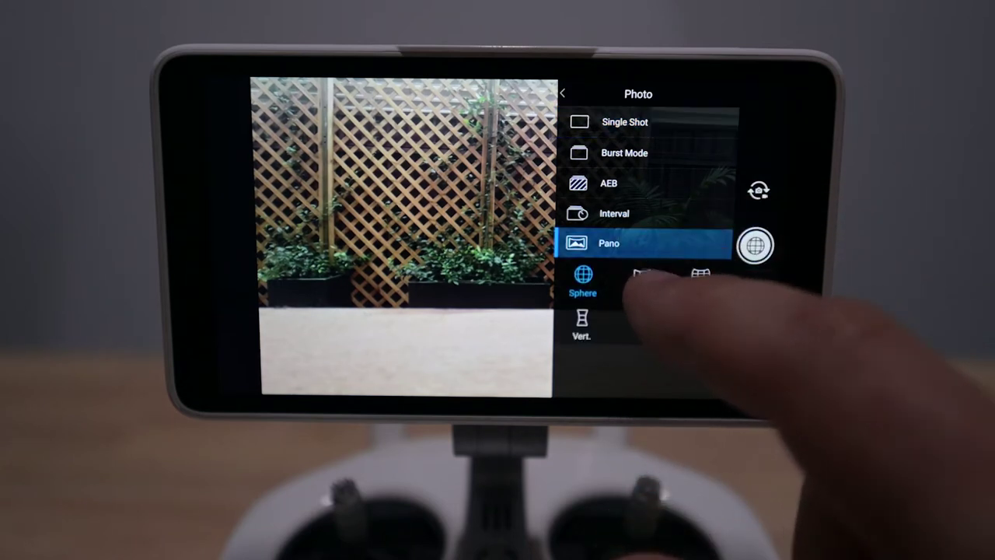
click(490, 249)
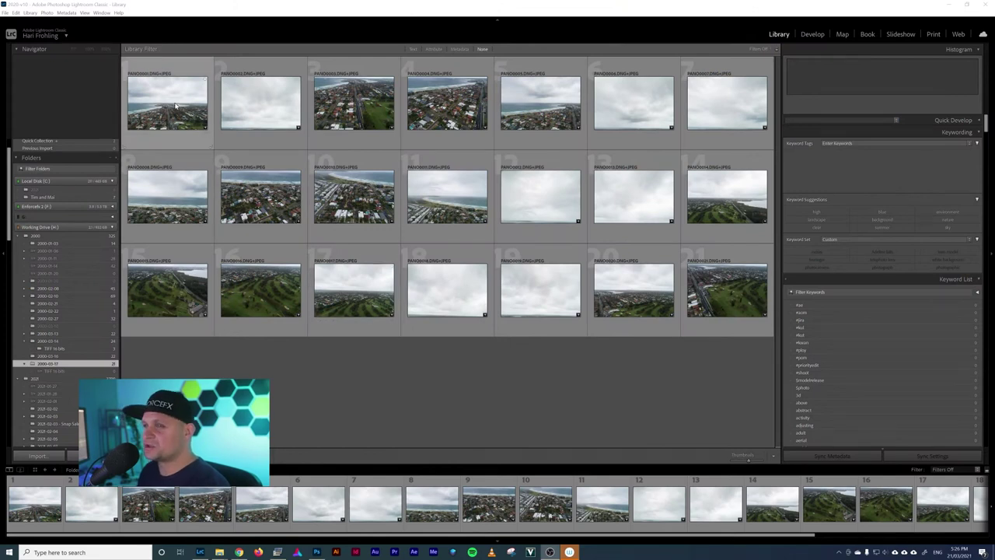
- Select all 21 panorama frames and apply the Enforcefx Base 2021 preset in Develop
click(175, 107)
shift+click(726, 292)
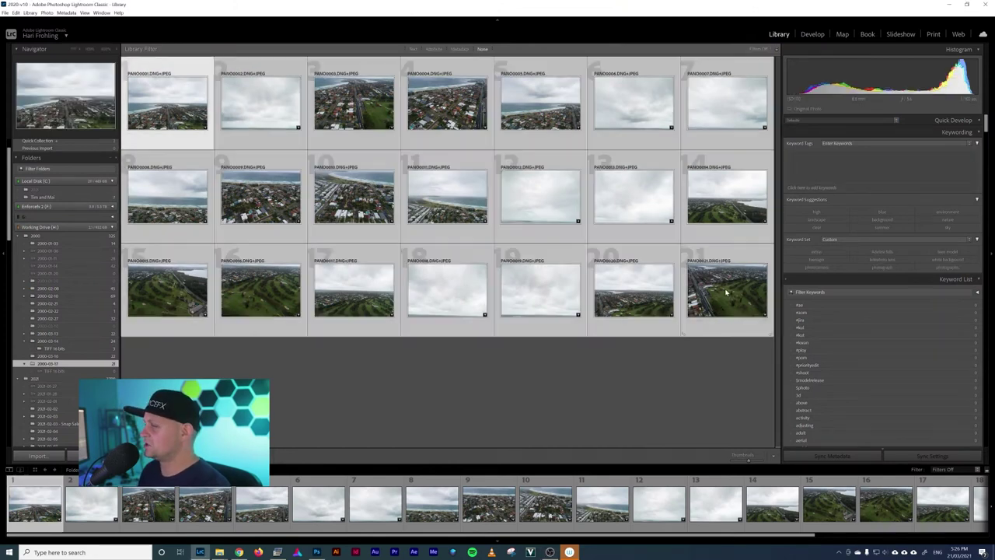
click(813, 34)
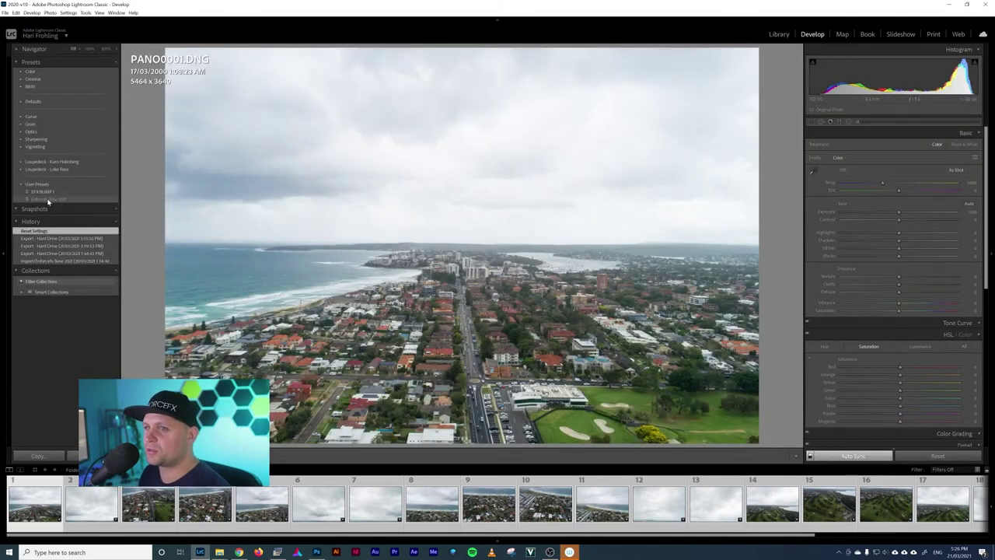
click(49, 199)
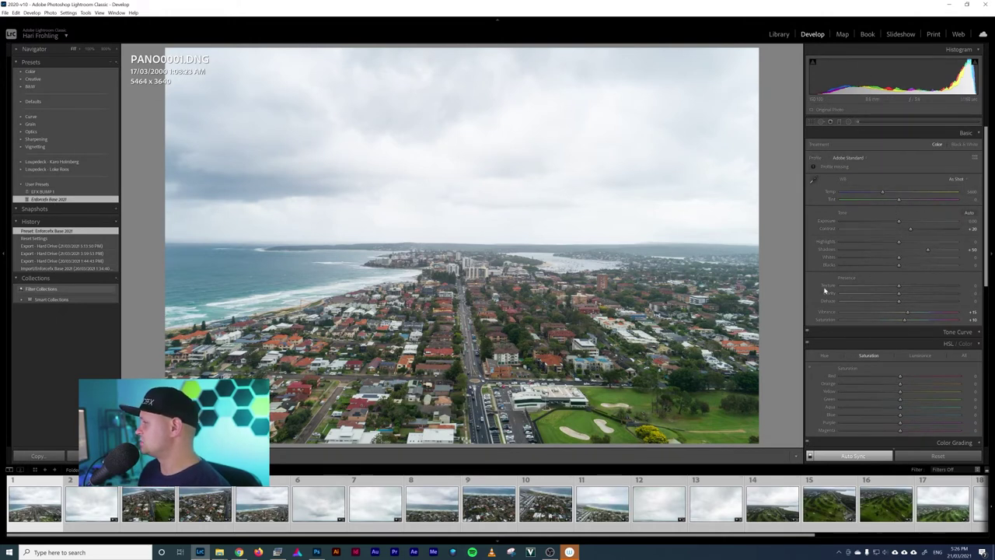
scroll(825, 290, down, 6)
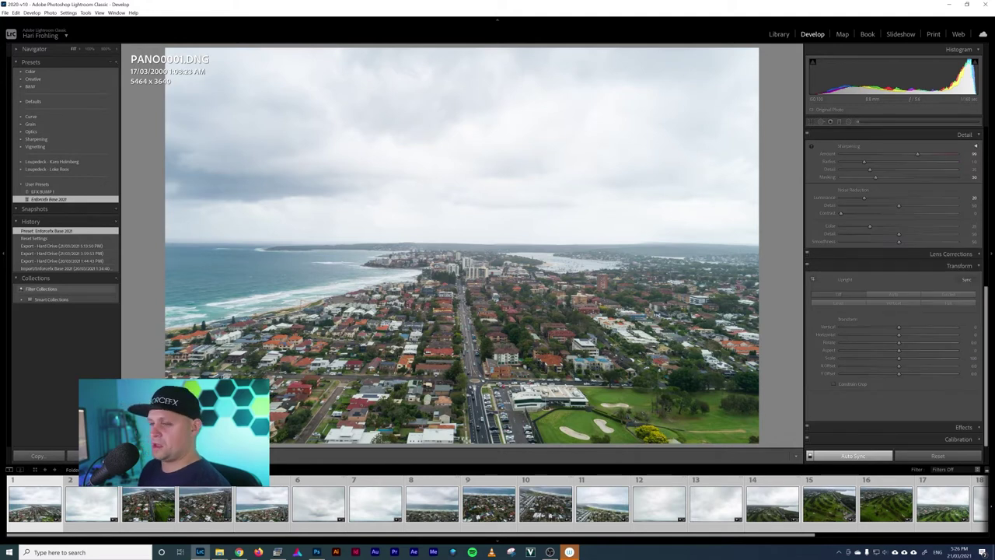
- Set up export of the 21 frames with the 16 Bit TIFF Same Folder preset, showing results in Explorer
key(g)
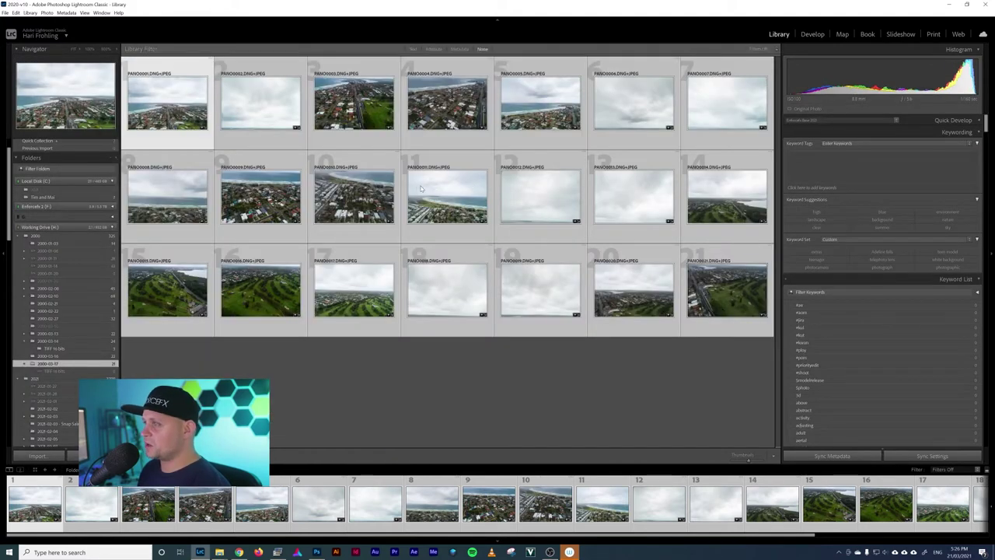
right_click(424, 188)
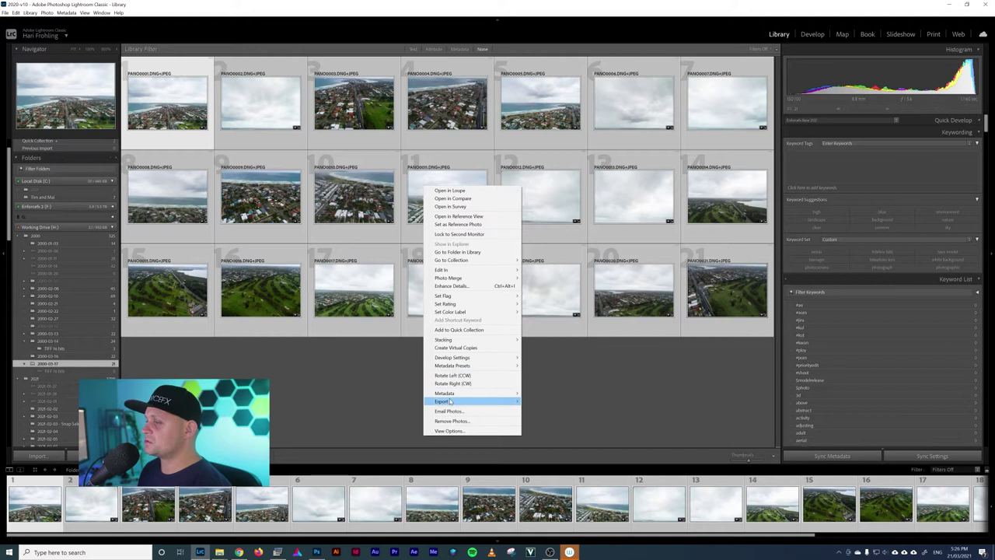
mouse_move(455, 401)
click(538, 199)
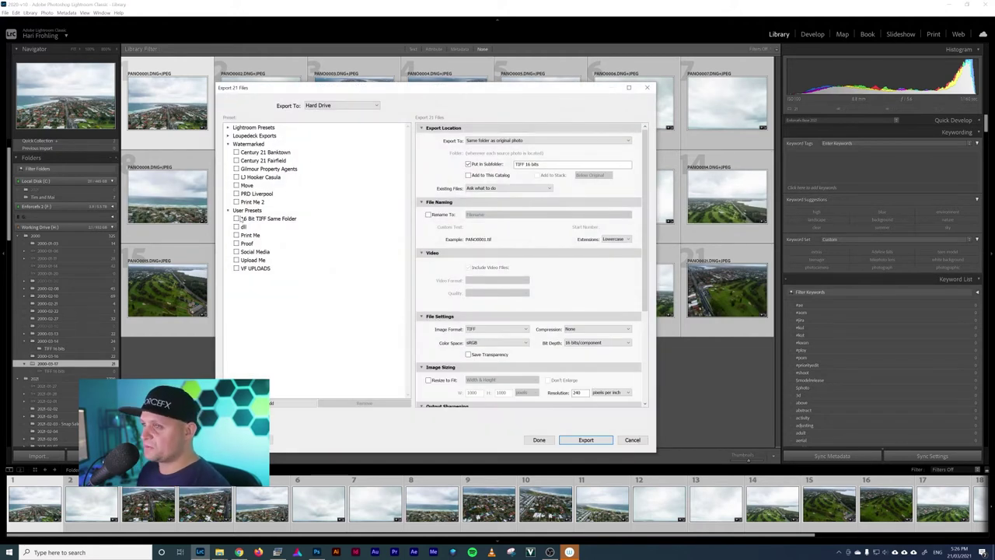
click(250, 220)
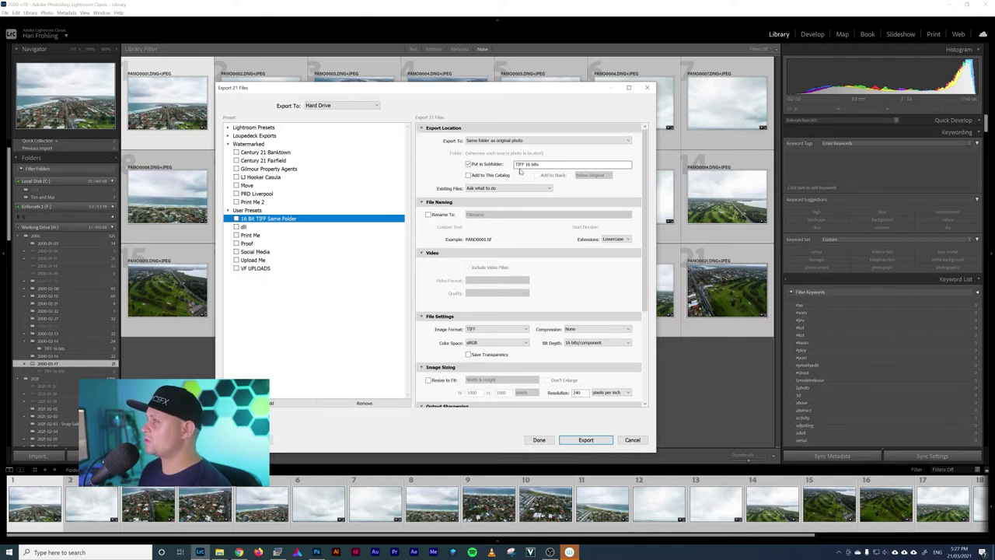
scroll(455, 259, down, 3)
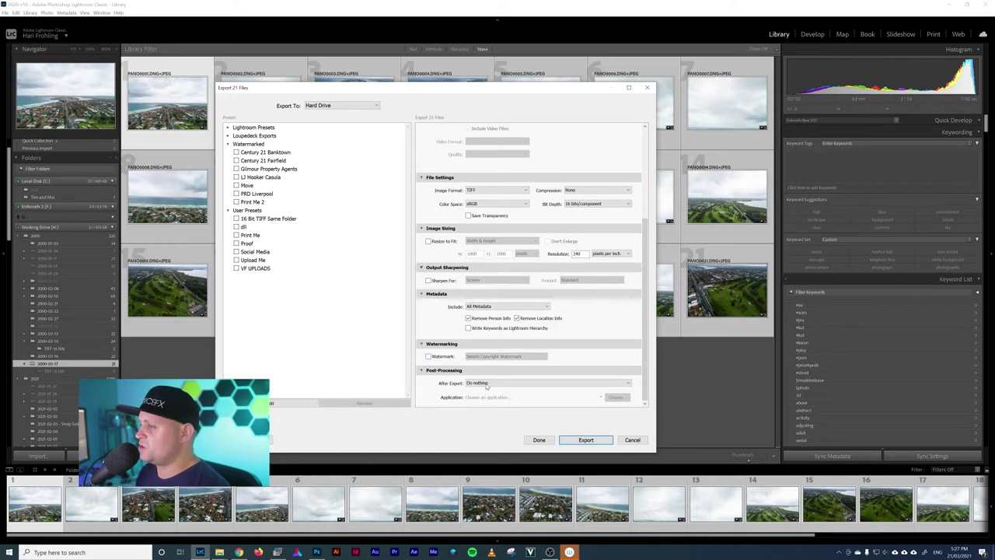
click(470, 383)
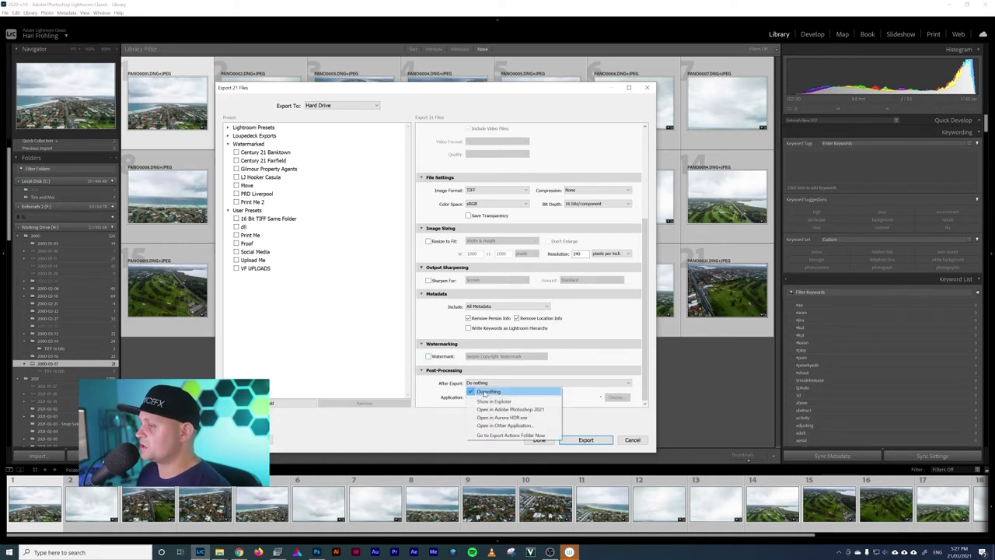
click(491, 402)
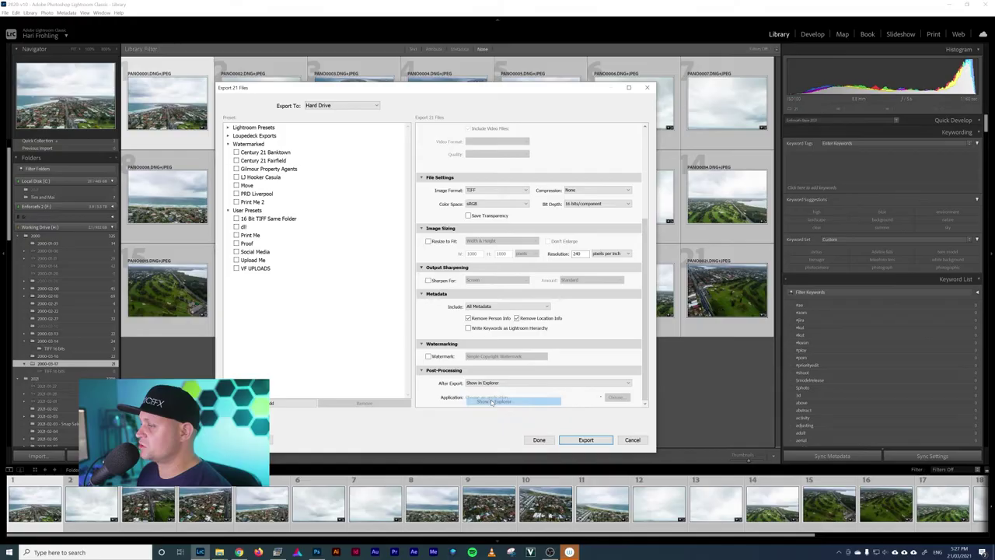
- Export the 21 frames as TIFFs and restore the Explorer window from maximized
click(585, 440)
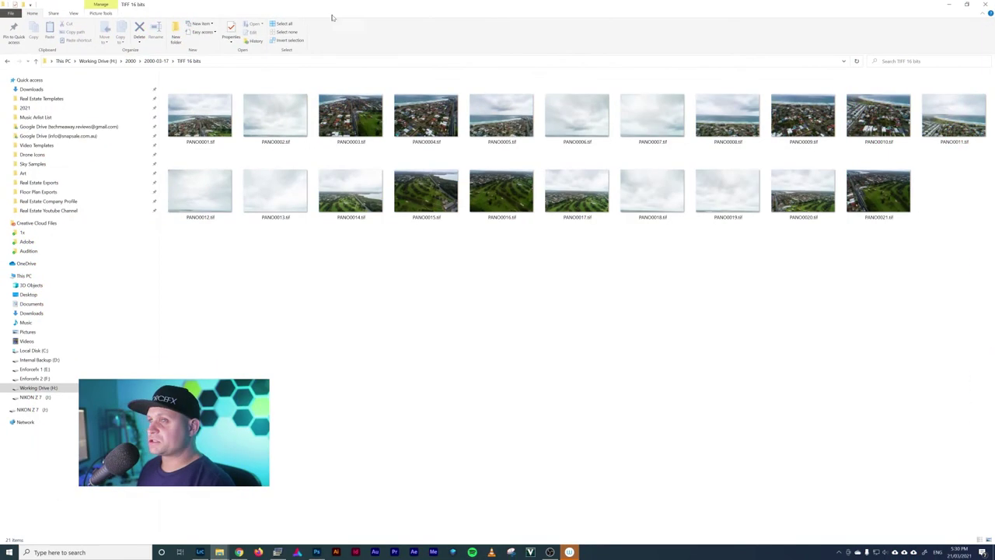
drag(430, 9, 994, 280)
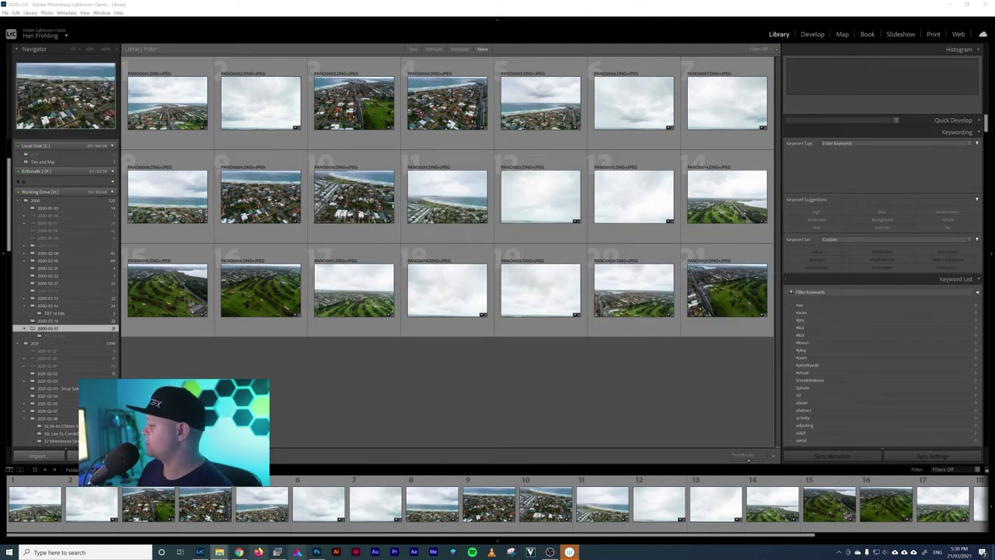
- Start a new PTGui project, load the 21 exported TIFFs, align them, and close the Panorama Editor
click(277, 552)
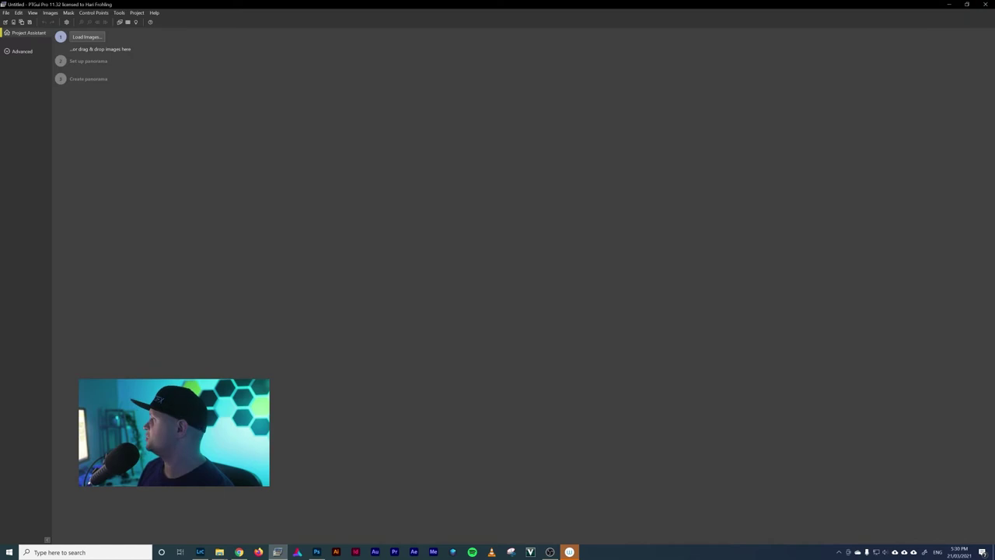
key(super+e)
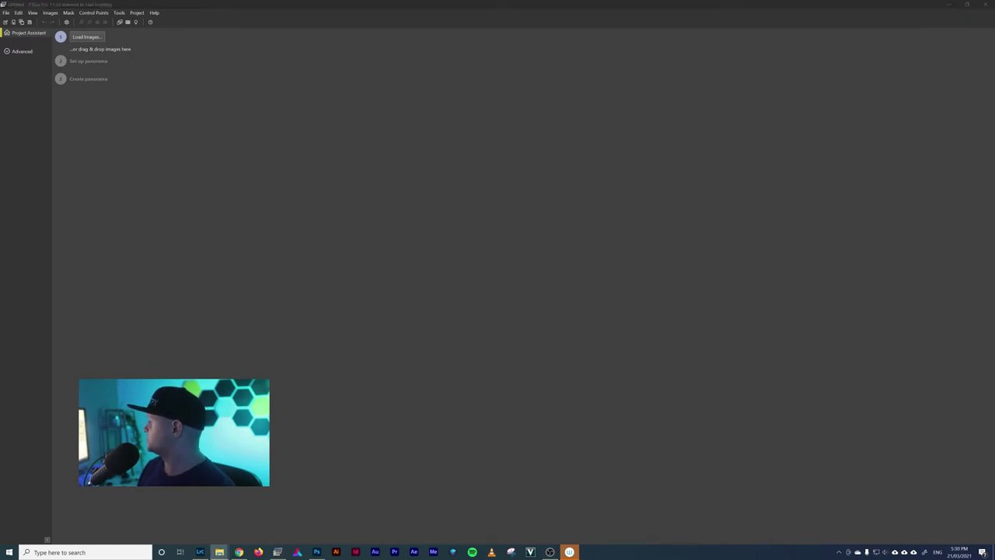
drag(994, 194, 89, 40)
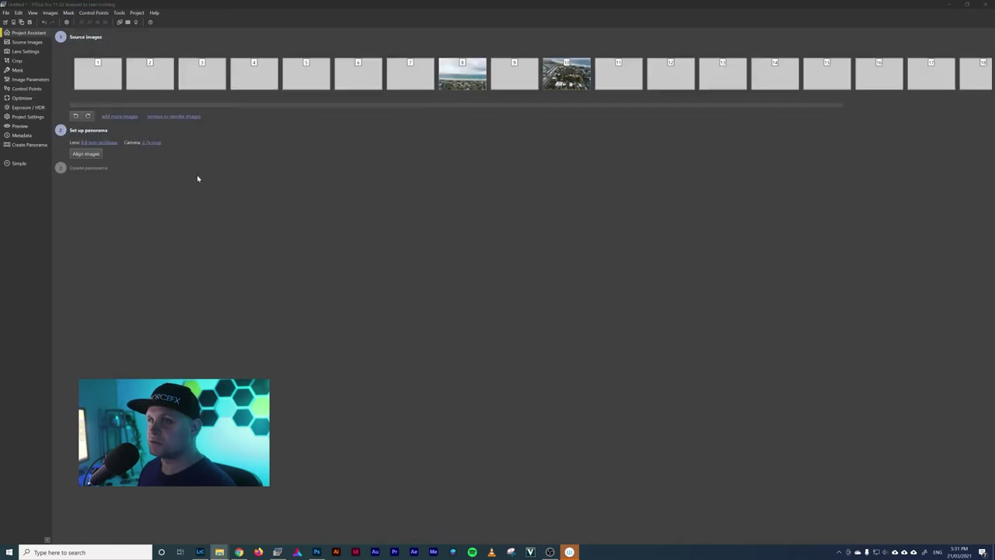
click(88, 156)
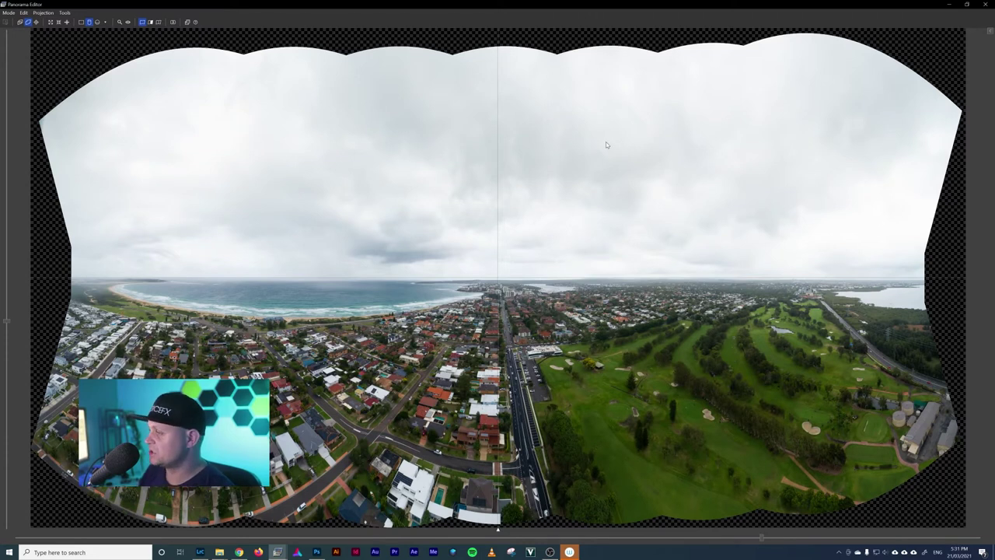
click(985, 4)
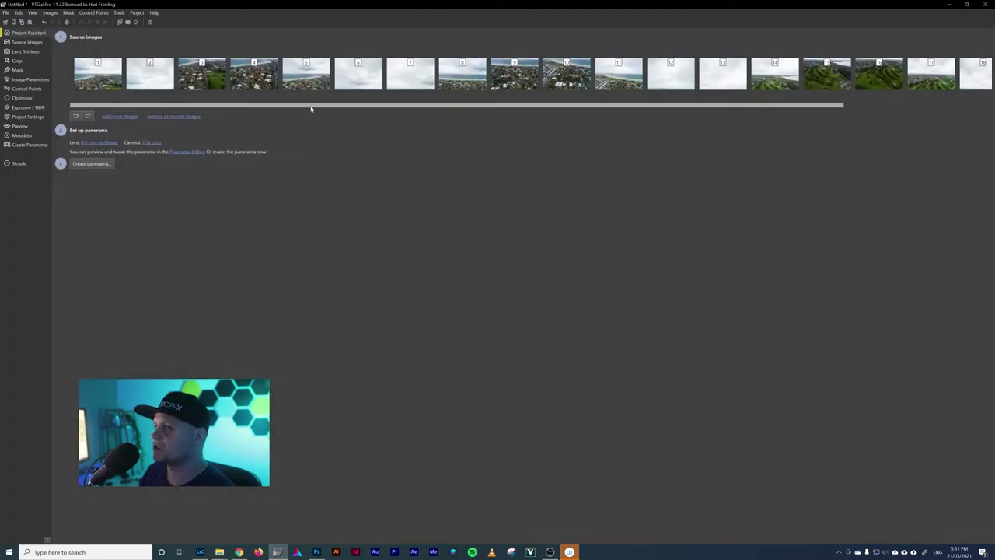
- Set the output to TIFF at 16 bits per channel with no compression, and create the panorama
click(30, 145)
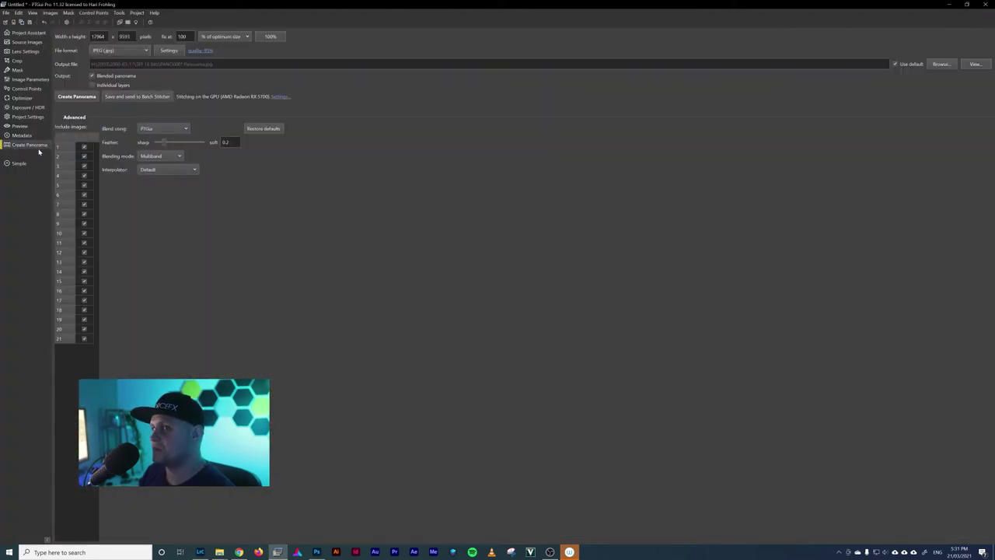
click(147, 50)
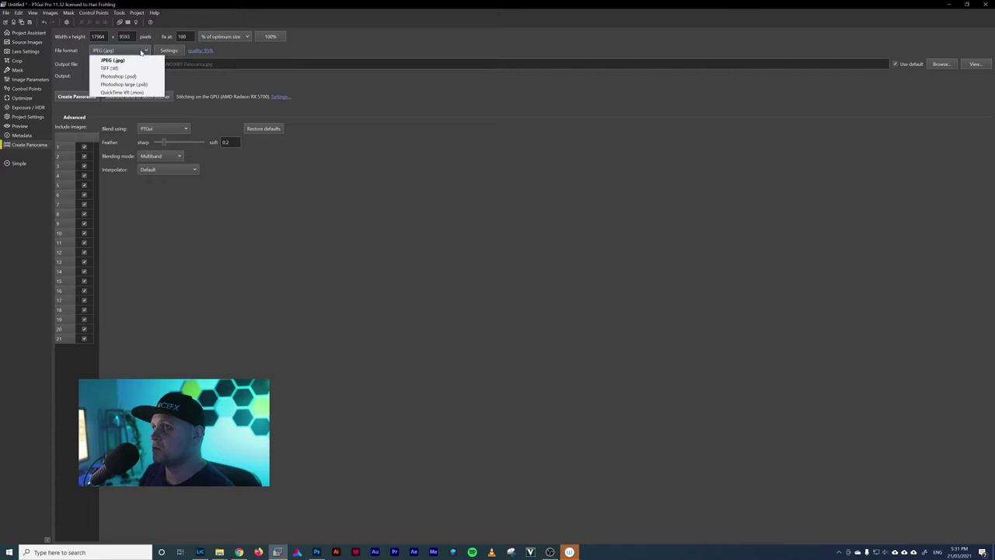
click(129, 67)
click(216, 51)
click(577, 270)
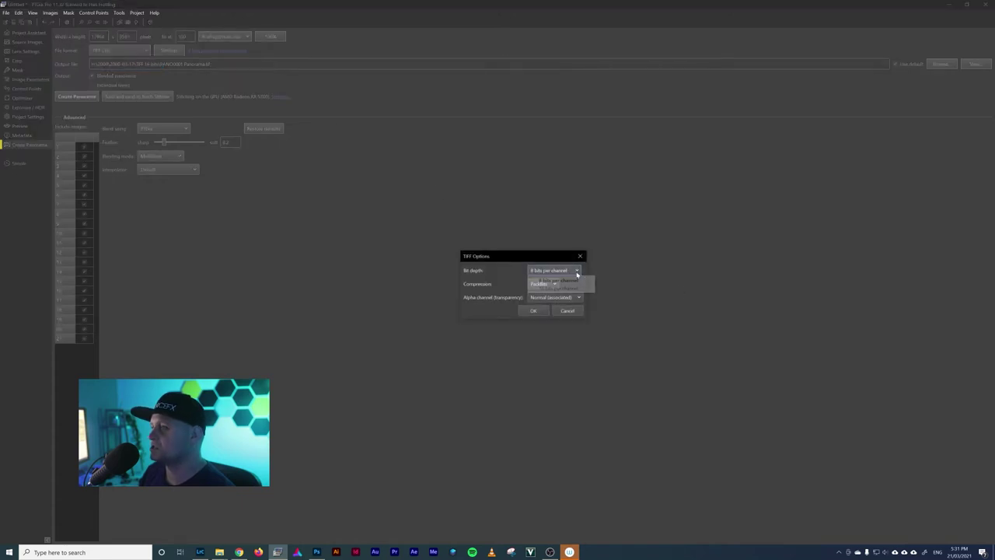
click(575, 289)
click(553, 284)
click(545, 289)
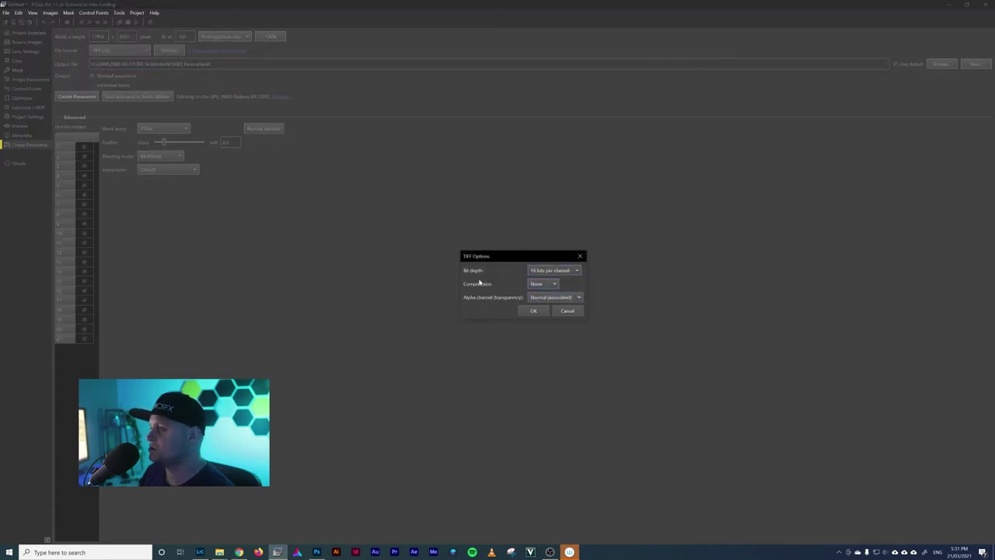
click(533, 311)
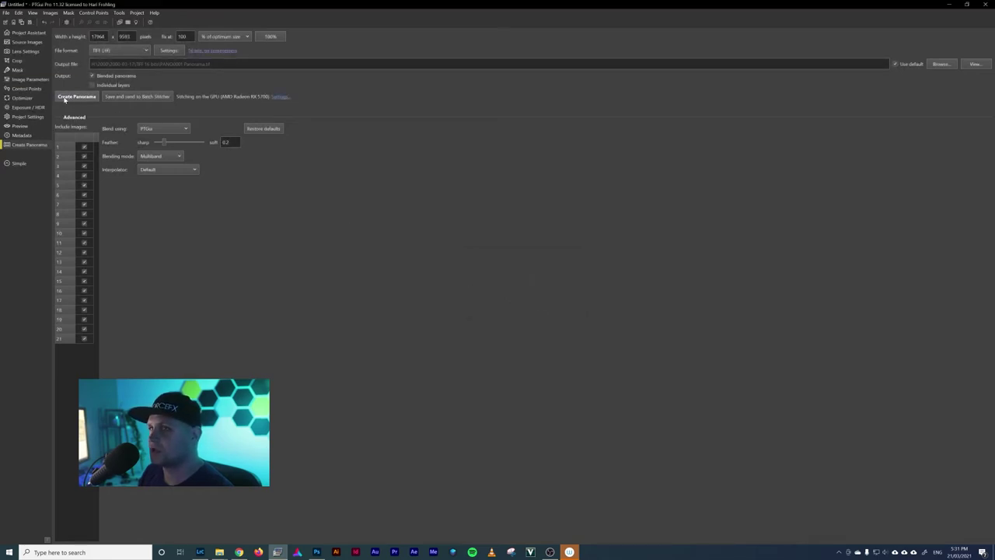
click(67, 98)
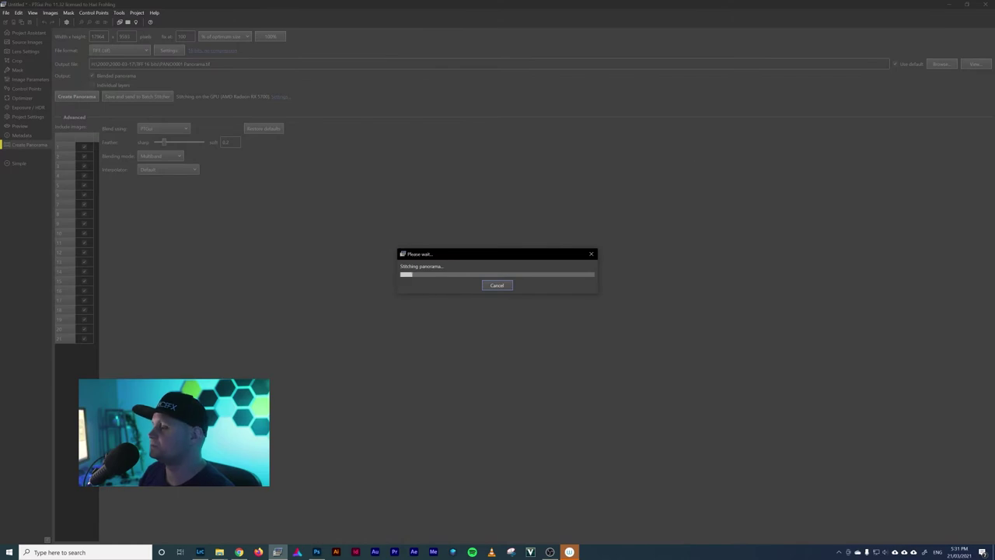
key(alt+Tab)
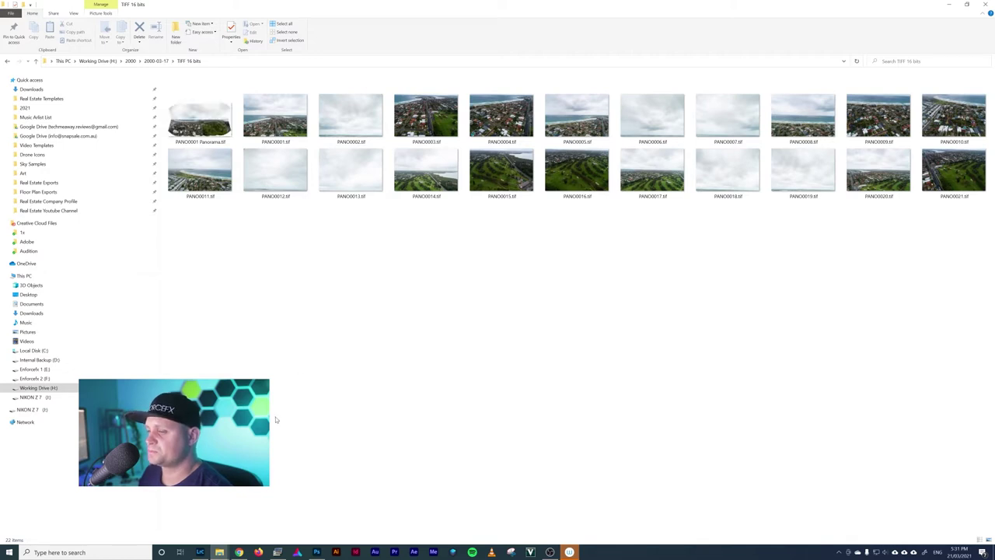
- Select PANO0001 Panorama.tif in the TIFF 16 bits folder and bring that Explorer window back up
click(215, 136)
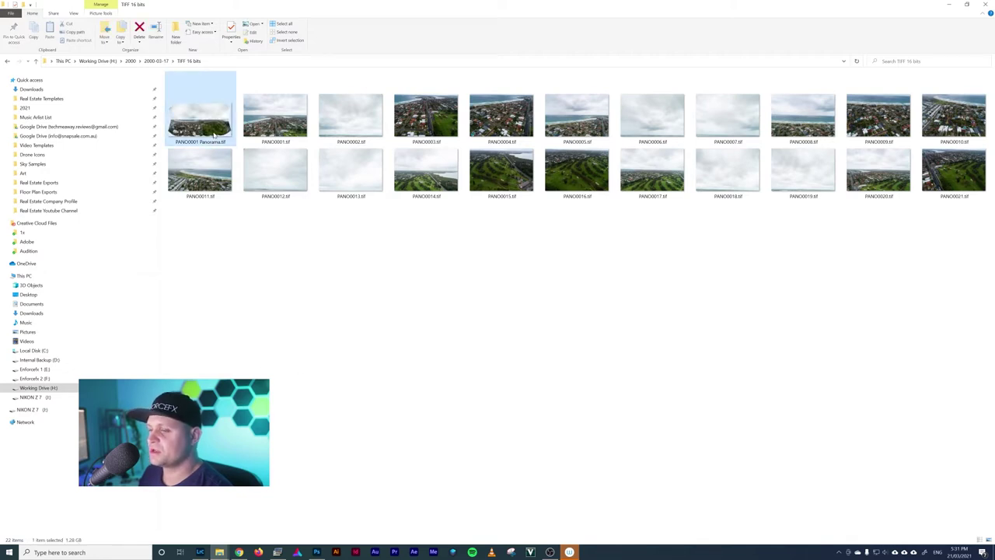
click(200, 552)
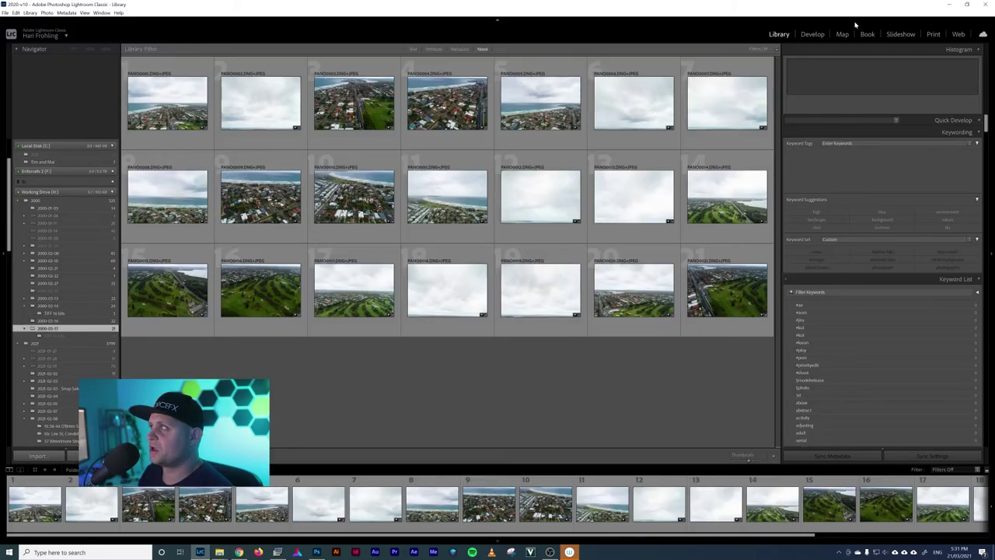
click(219, 552)
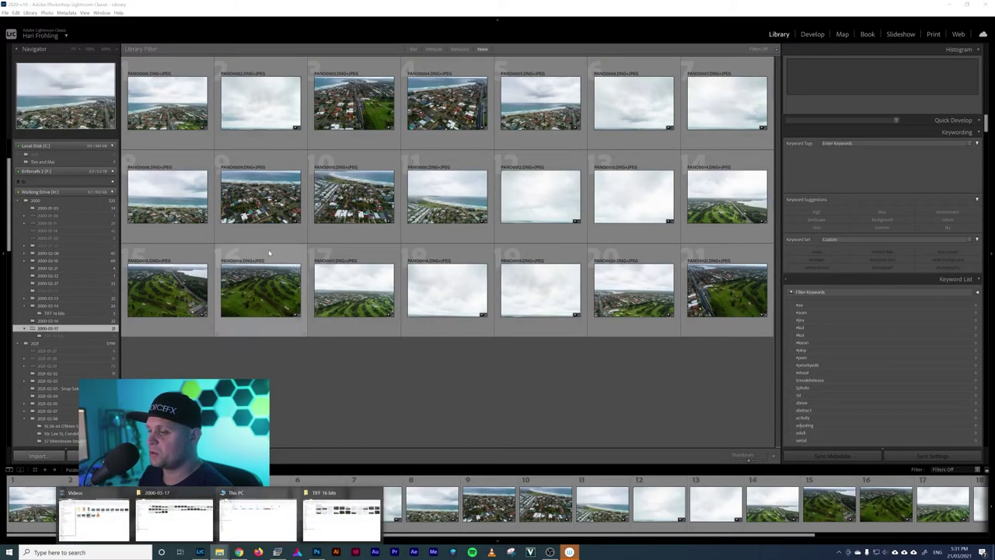
click(220, 552)
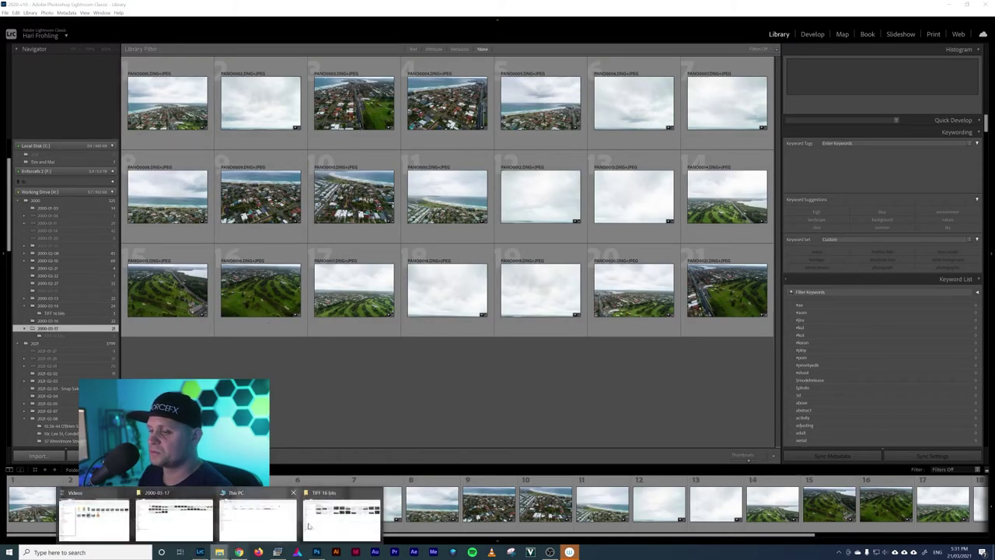
click(342, 513)
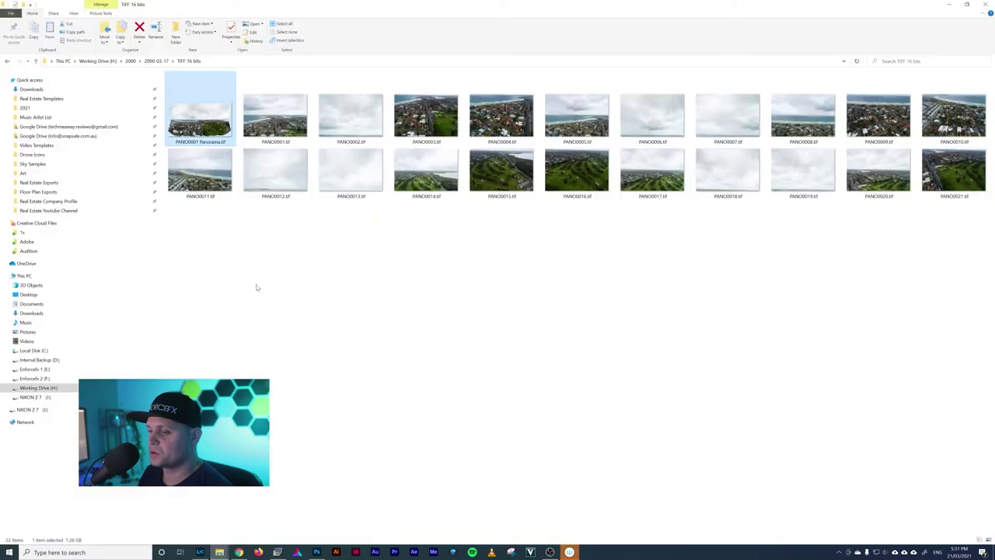
- Drag PANO0001 Panorama.tif into the Library, import it with Add, and open it in Loupe view
click(202, 552)
drag(207, 552, 382, 284)
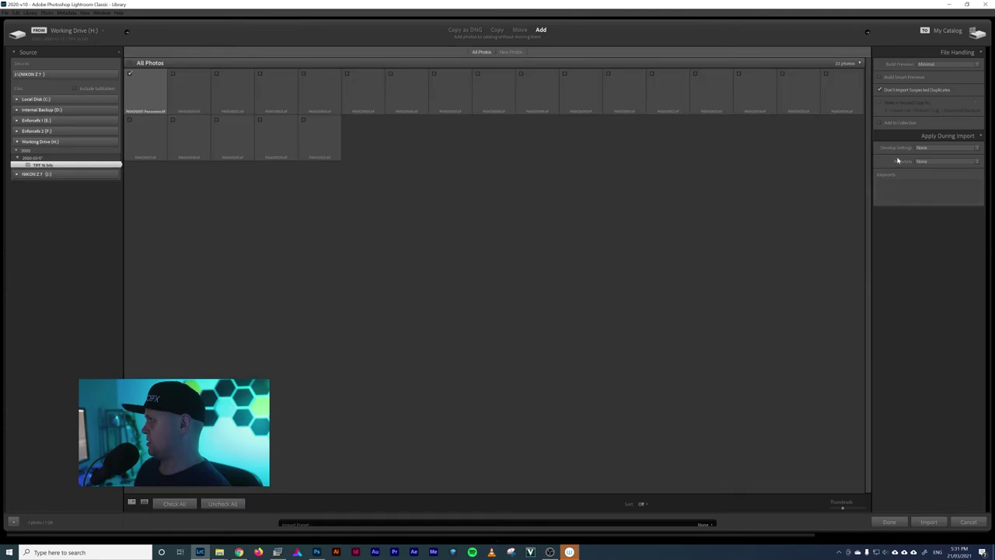
click(929, 522)
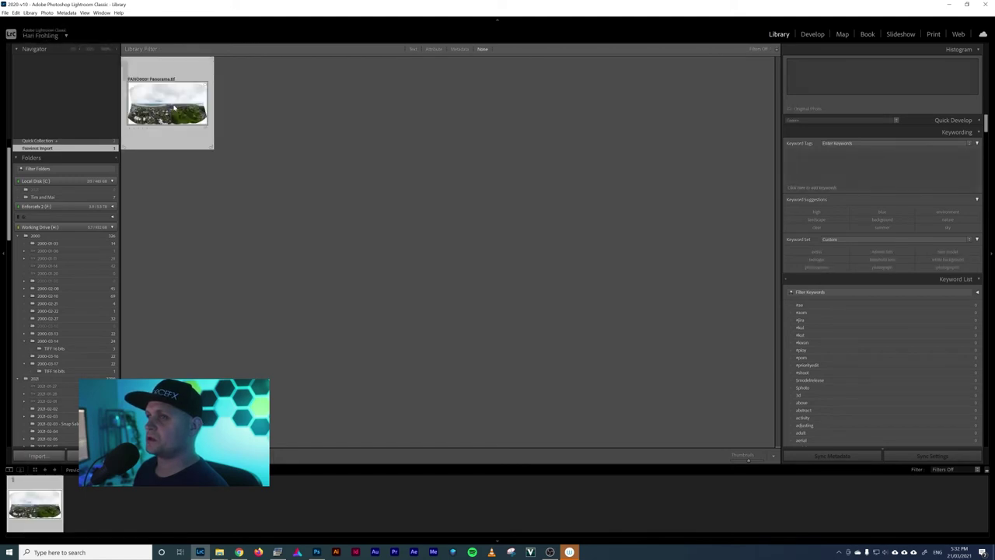
double_click(174, 109)
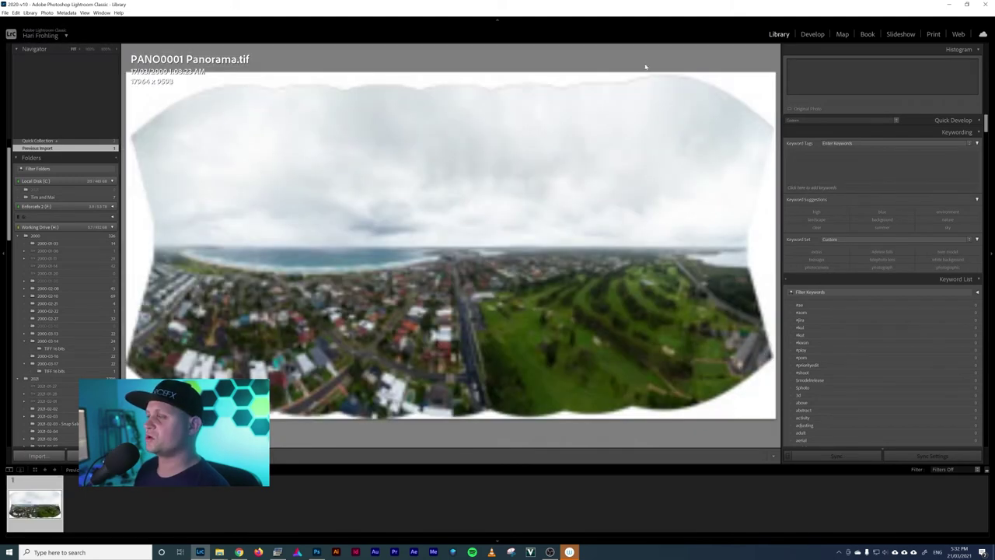
- In Develop, open the Crop tool and lock the aspect ratio to 16 x 9
click(813, 34)
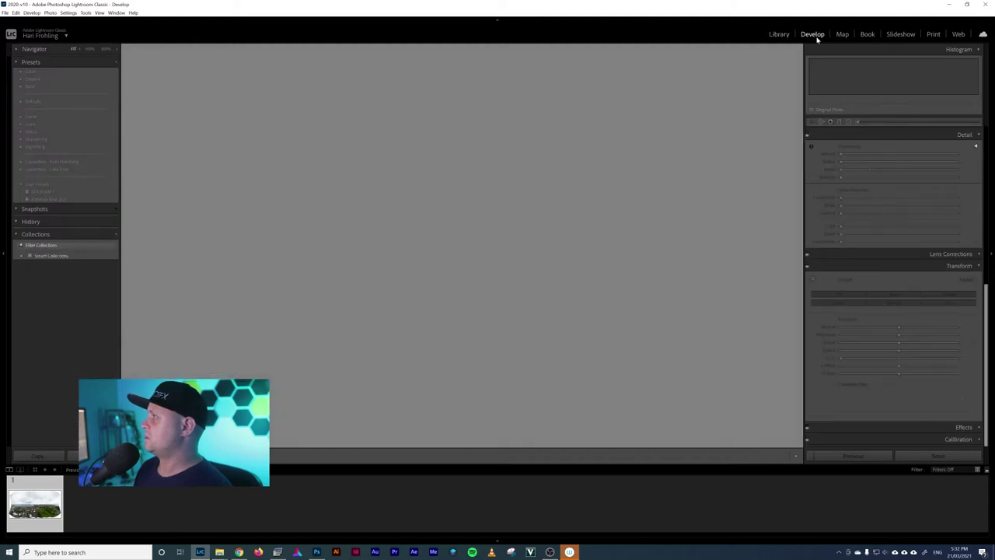
click(813, 122)
click(955, 145)
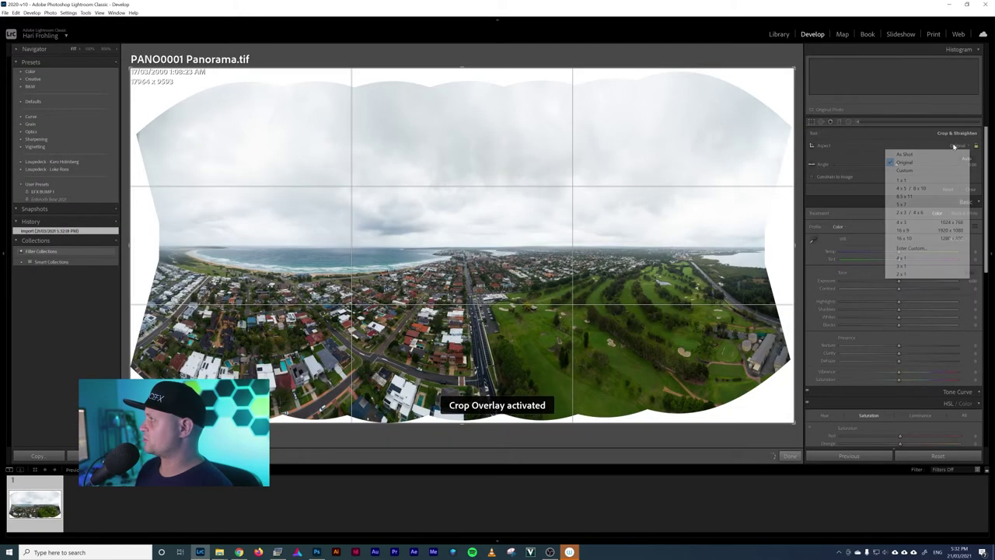
click(904, 230)
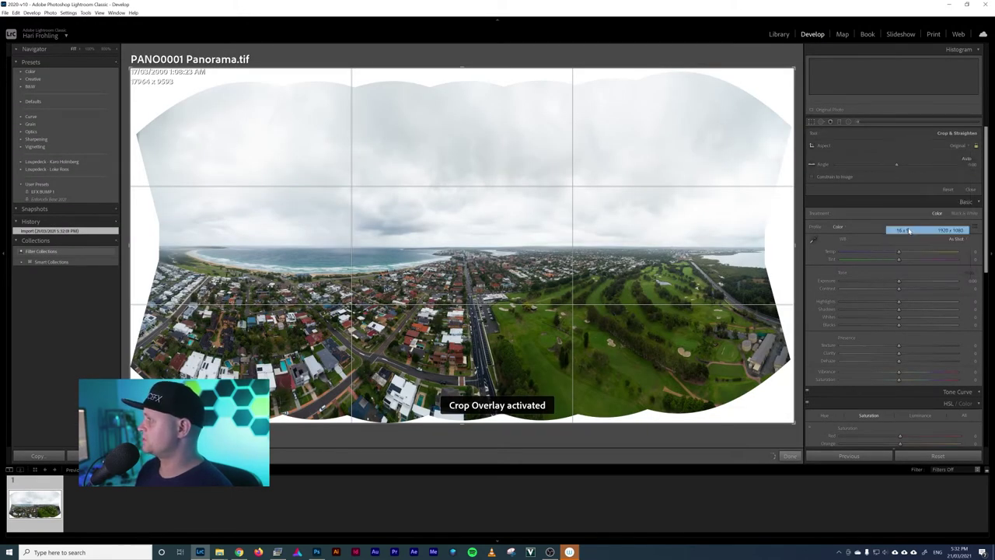
- Resize and reposition the crop to frame the coast, suburbs and golf course at 10009 x 5630, then apply
drag(778, 68, 754, 91)
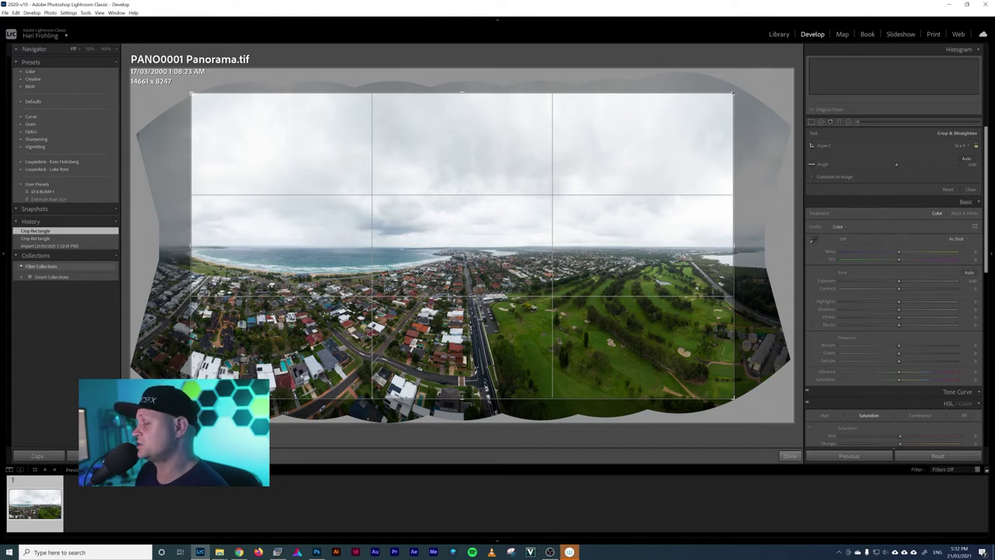
drag(733, 93, 605, 163)
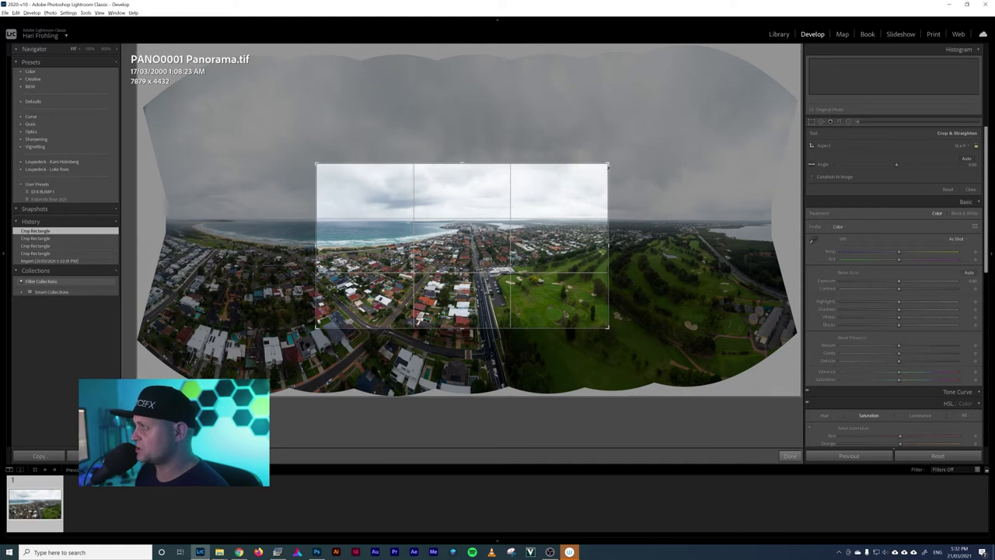
drag(608, 164, 624, 154)
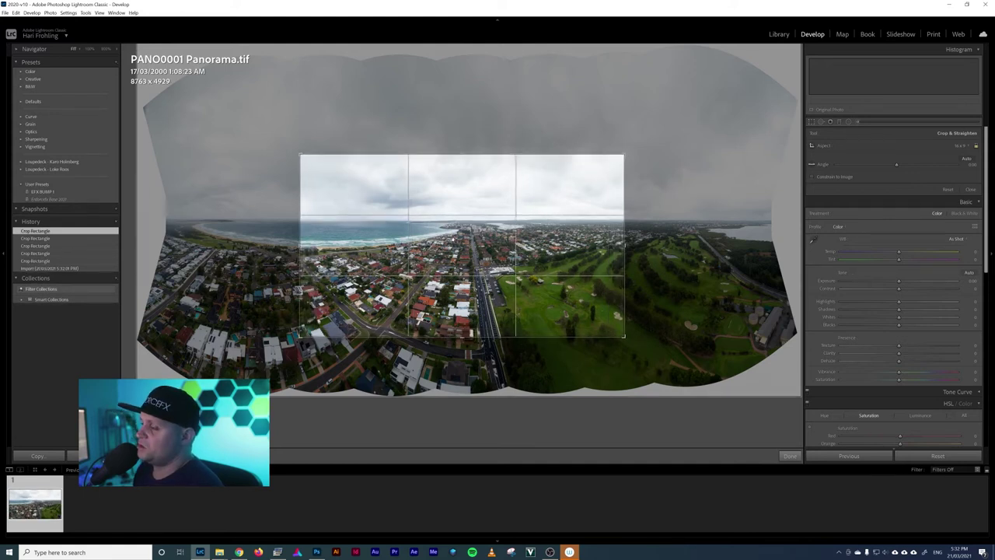
drag(462, 243, 477, 260)
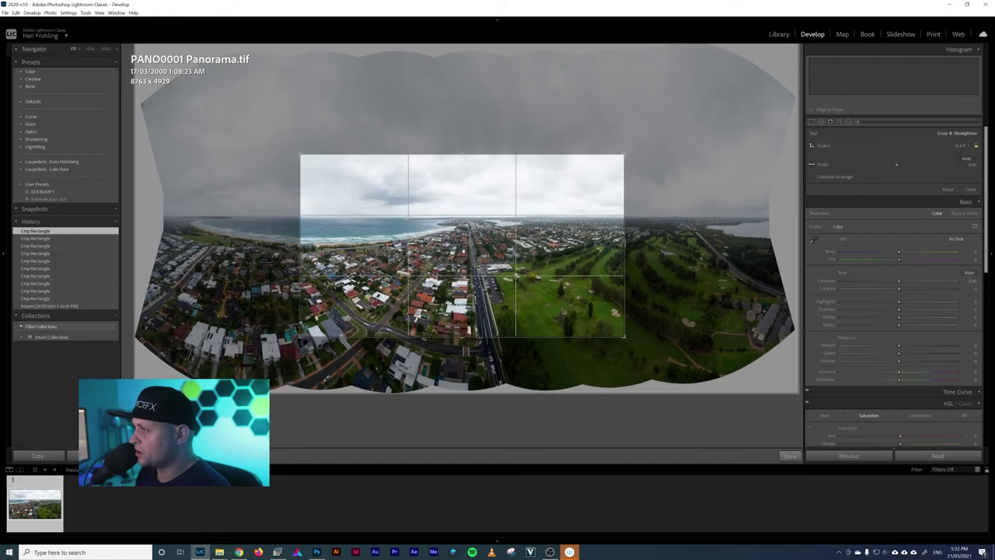
drag(624, 155, 696, 113)
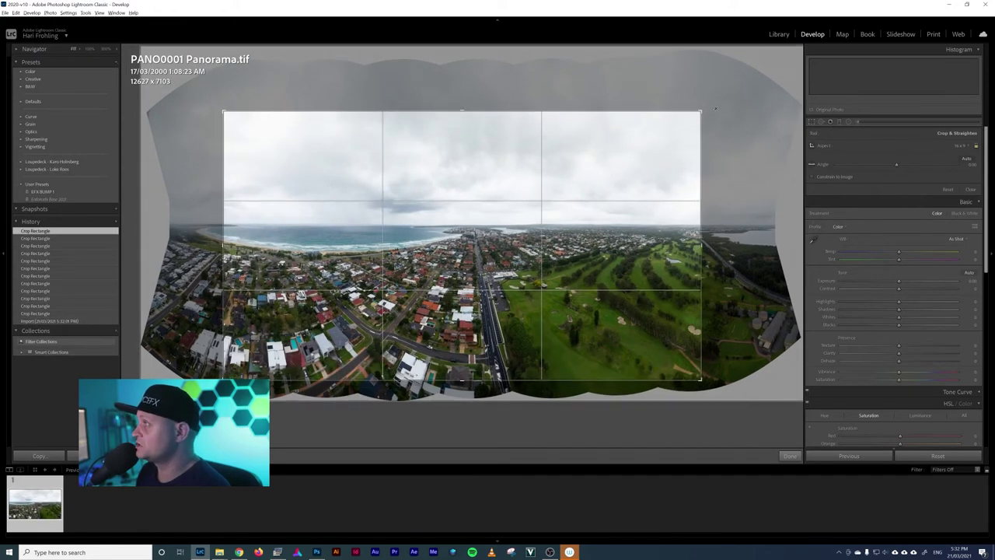
drag(640, 194, 641, 199)
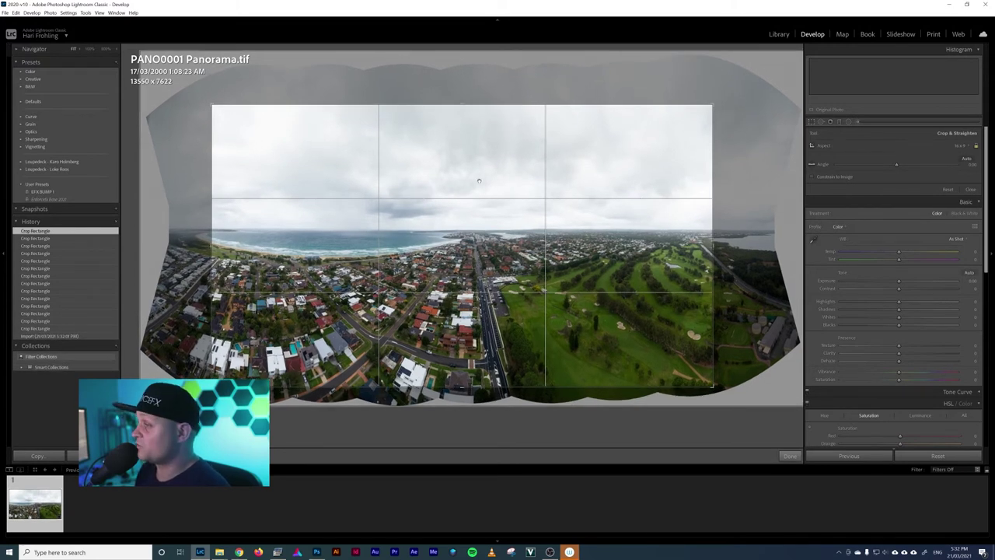
drag(712, 106, 673, 142)
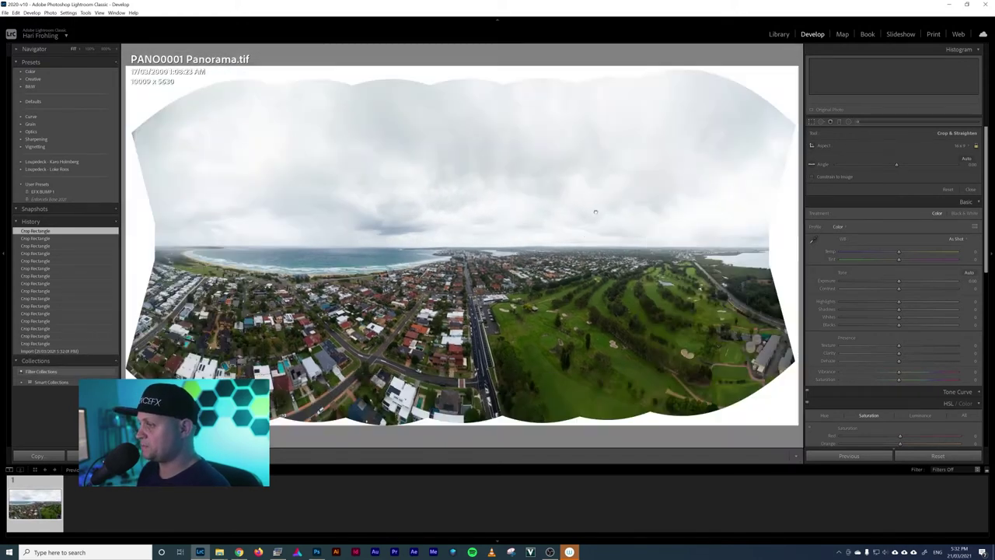
key(d)
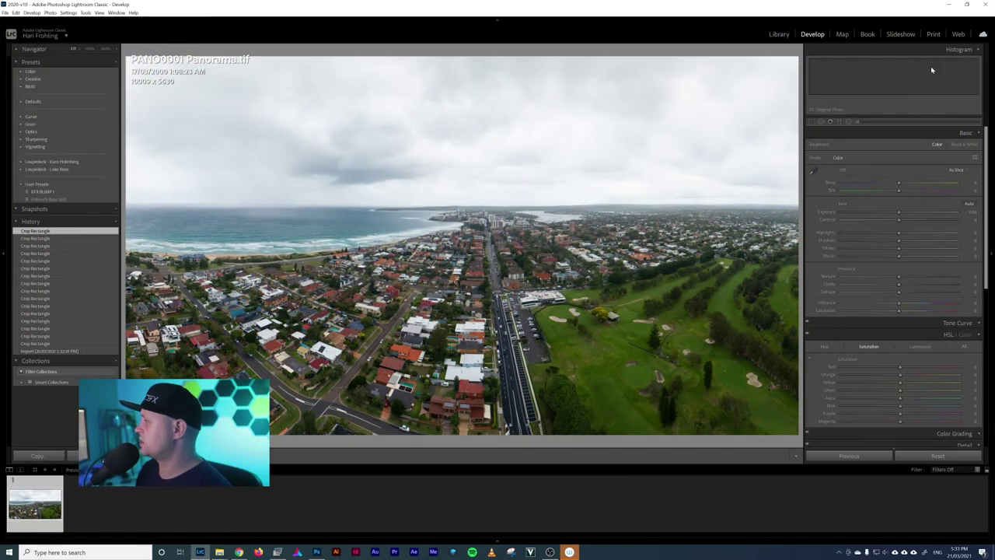
- Adjust exposure, lift shadows to about +30, tweak saturation, and cool the temperature to -5
drag(898, 211, 900, 213)
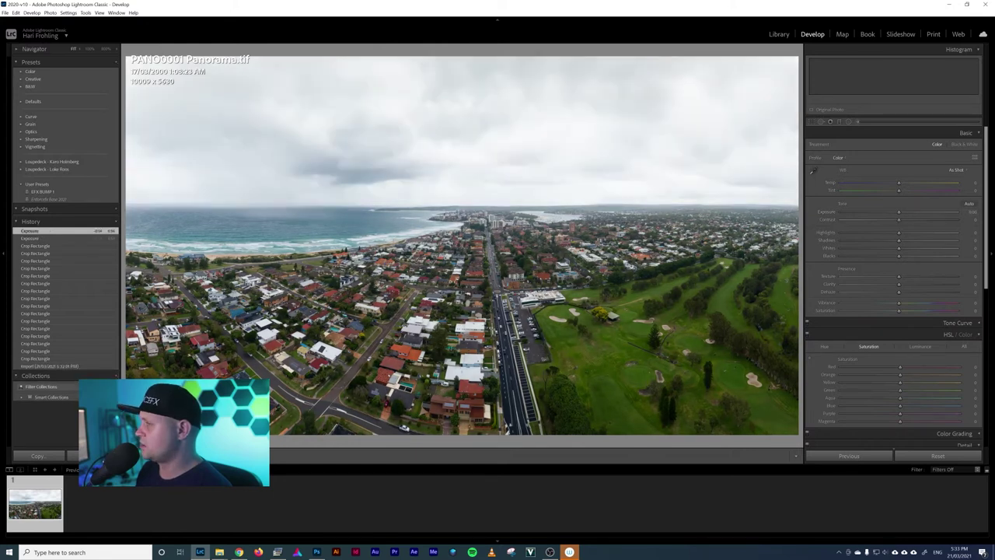
drag(901, 244, 877, 233)
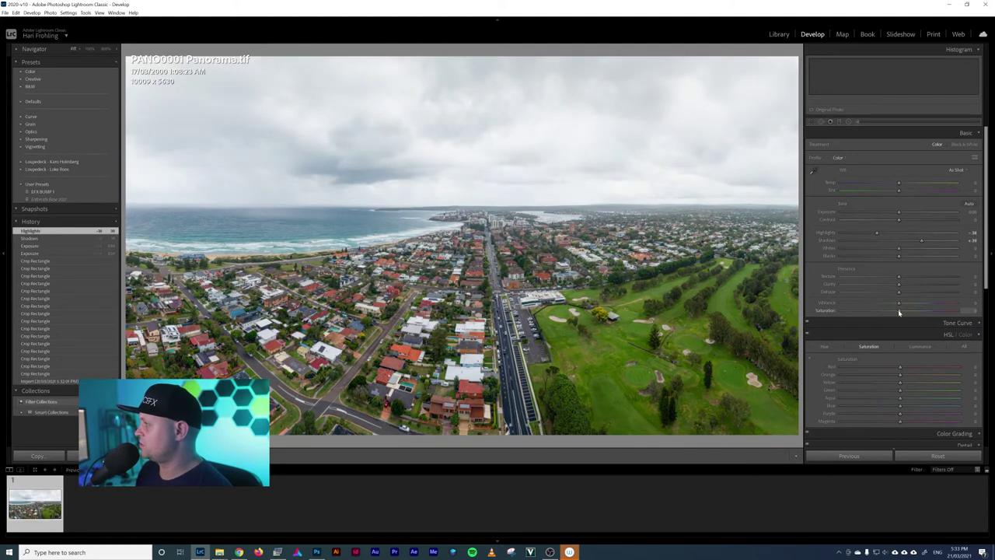
drag(900, 312, 901, 311)
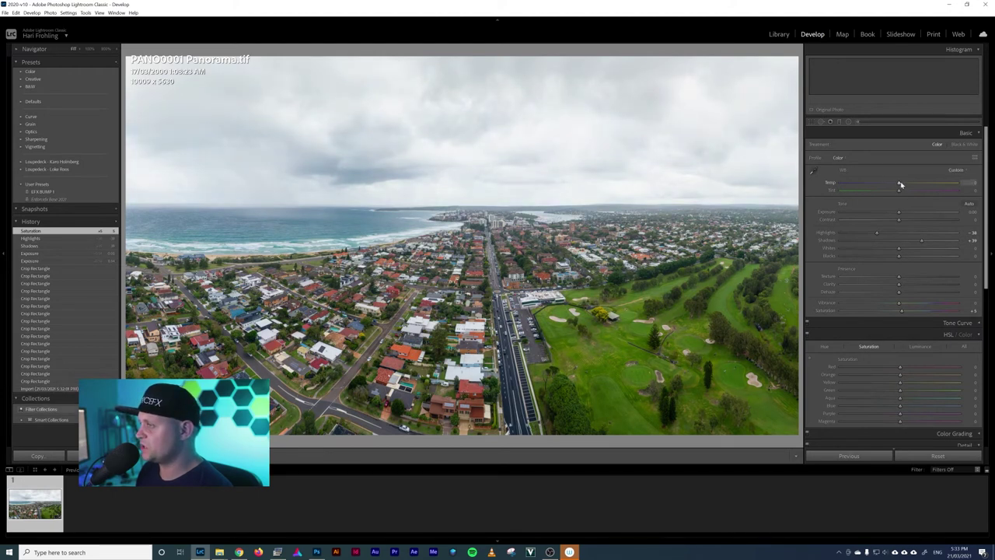
drag(901, 185, 897, 184)
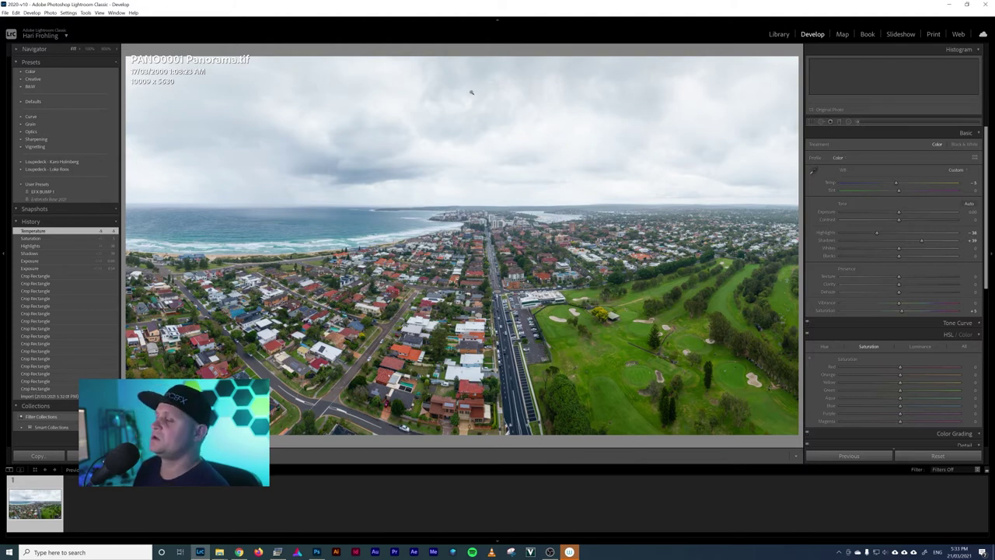
- Send the cropped panorama to Adobe Photoshop 2021 for editing
right_click(445, 171)
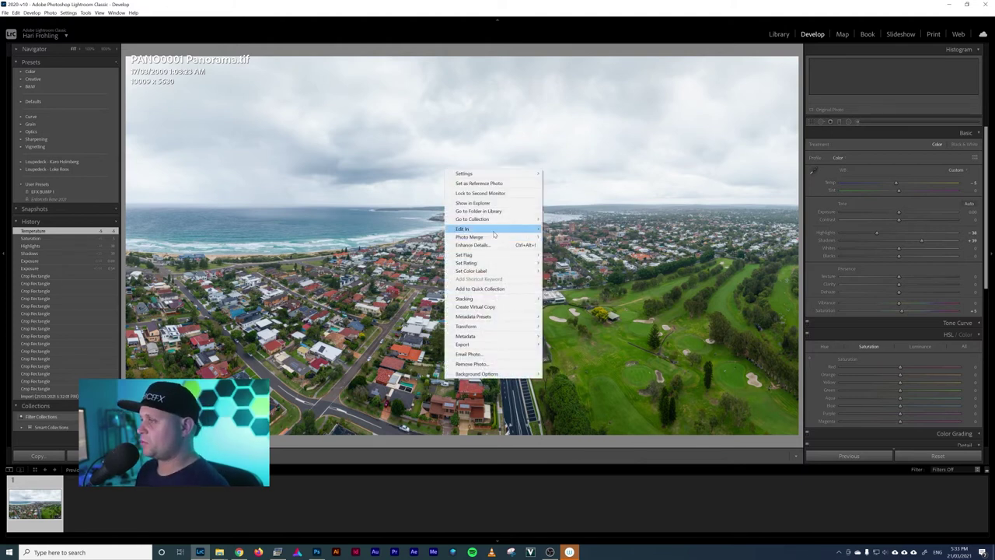
mouse_move(494, 231)
click(617, 231)
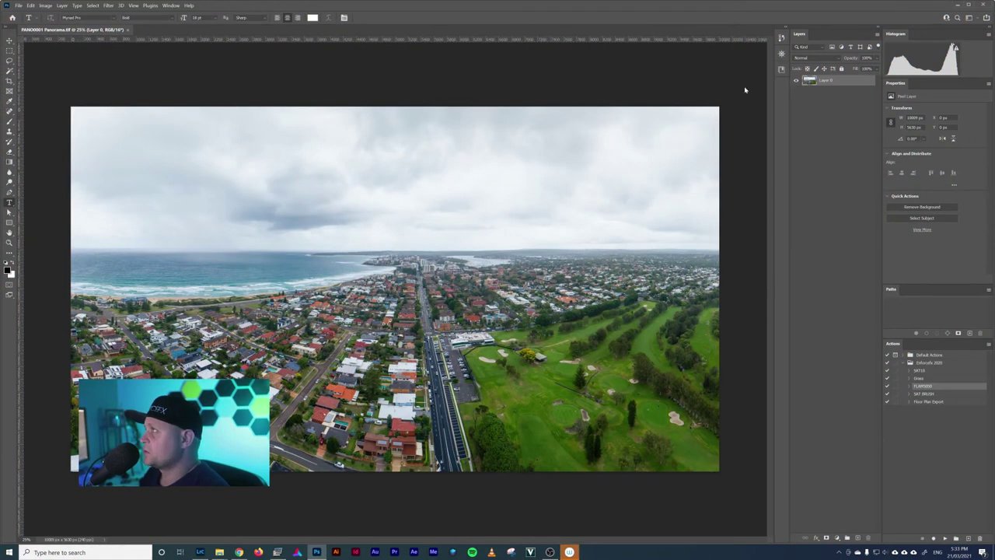
- Apply a blue cloudy sky with Sky Replacement, shifted slightly upward, output to new layers
click(33, 7)
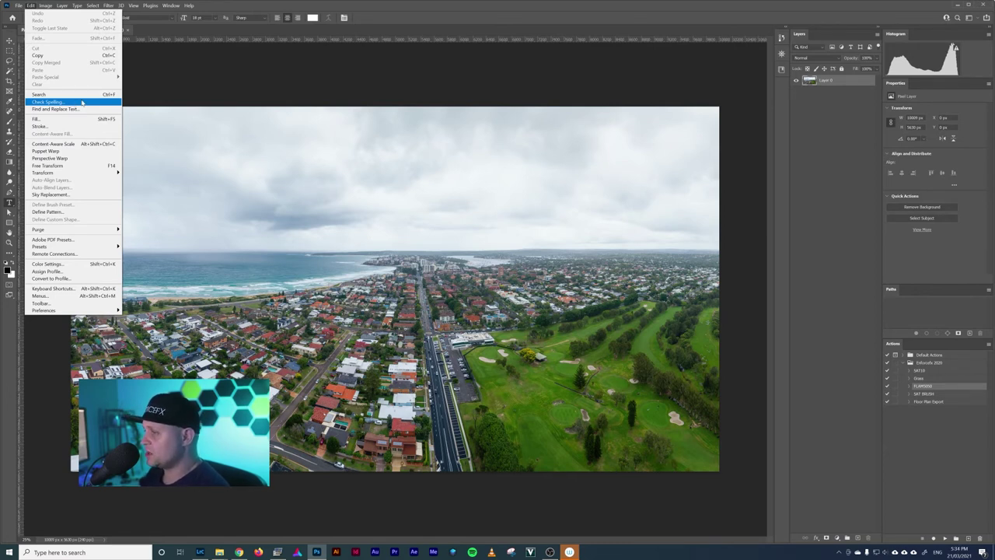
click(68, 194)
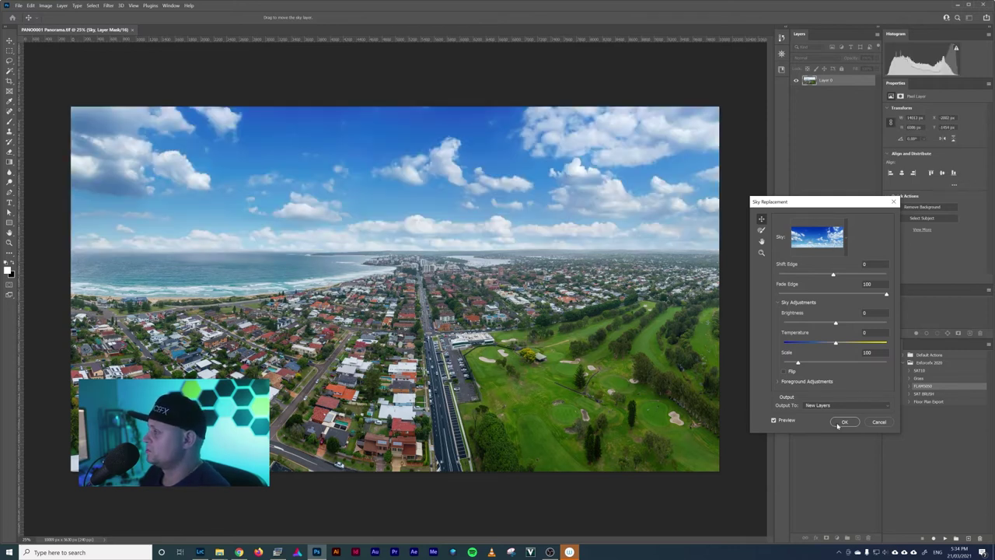
drag(468, 191, 463, 165)
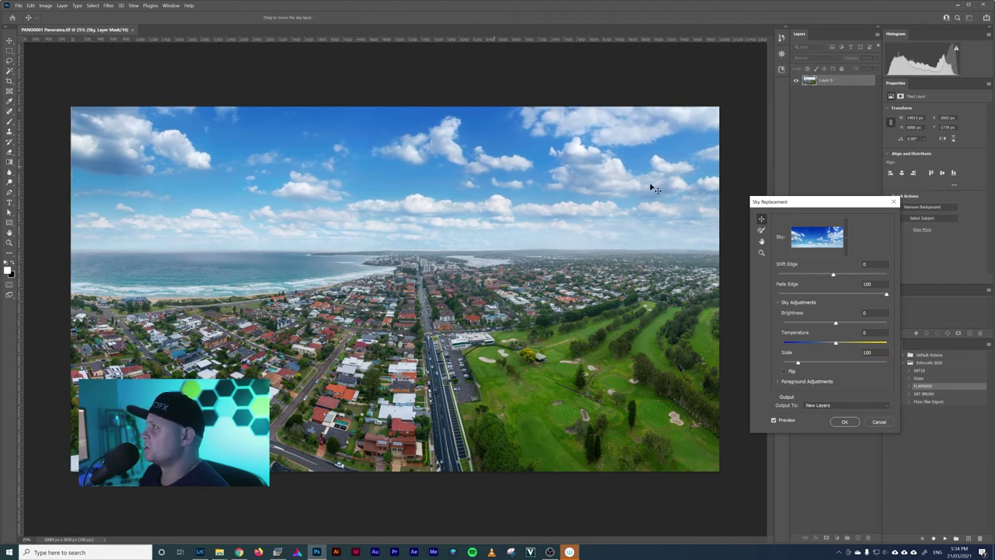
click(844, 422)
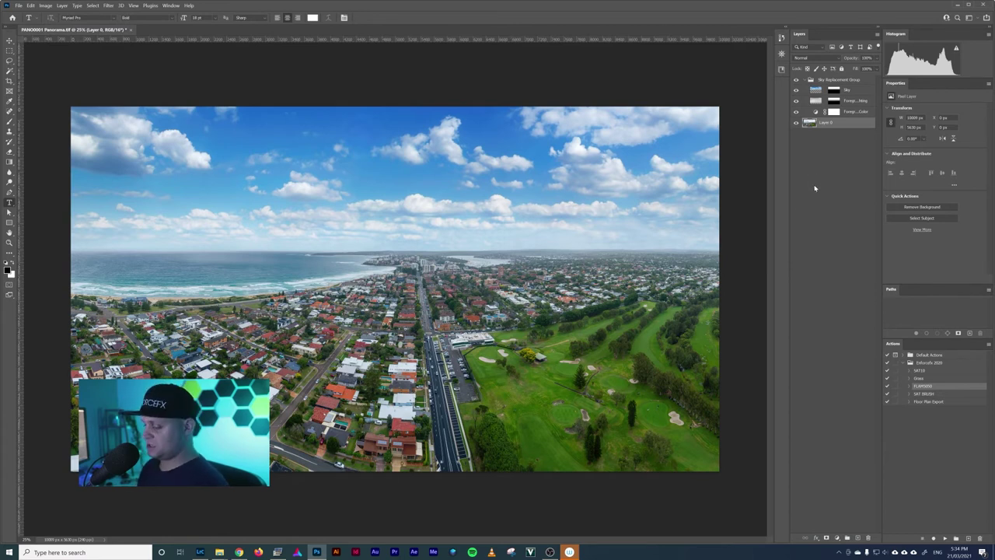
- Hide the sky group, duplicate Layer 0 and set the copy's Levels white input to 222
mouse_move(796, 100)
mouse_down()
mouse_move(797, 86)
mouse_move(796, 112)
mouse_up()
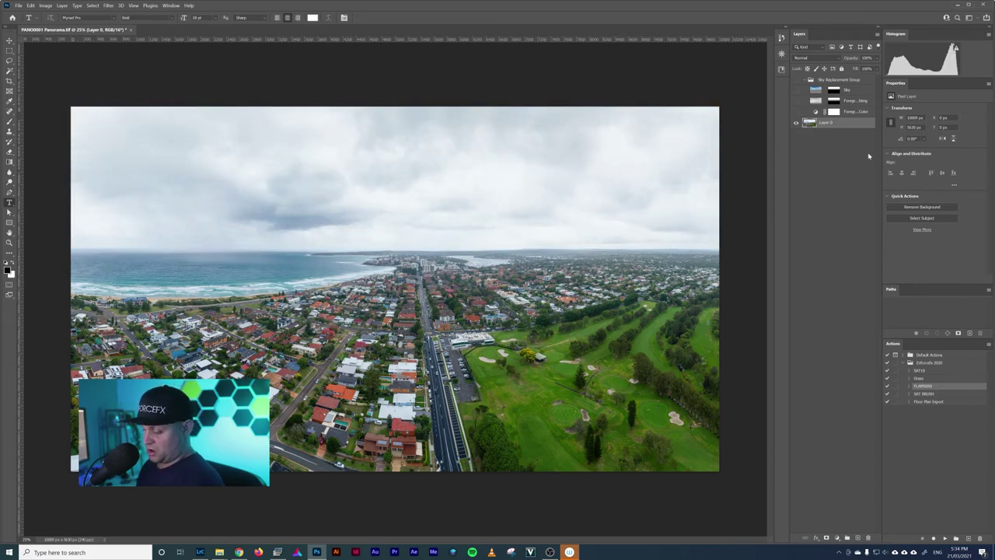
key(ctrl+j)
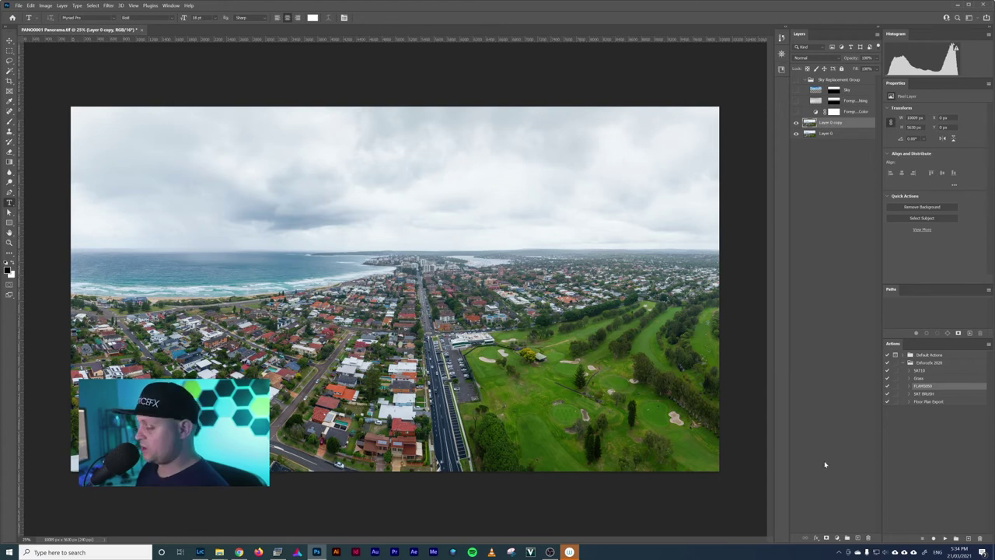
key(ctrl+l)
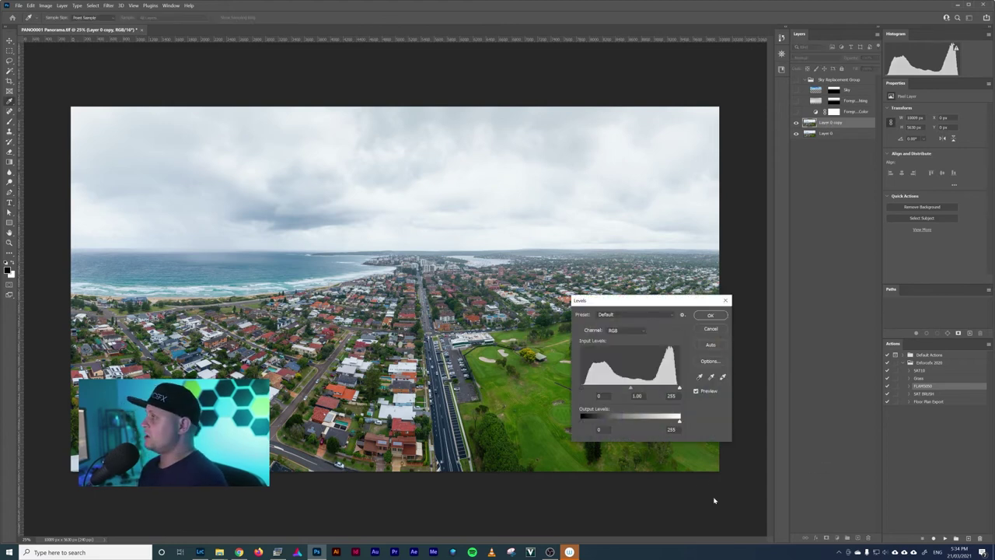
drag(680, 390, 668, 389)
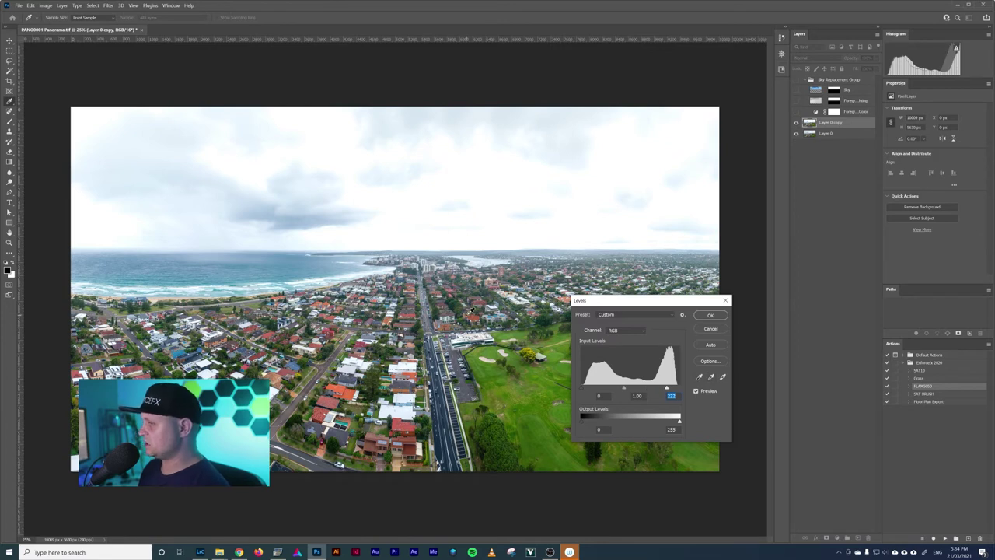
click(696, 392)
click(696, 391)
click(696, 391)
click(696, 391)
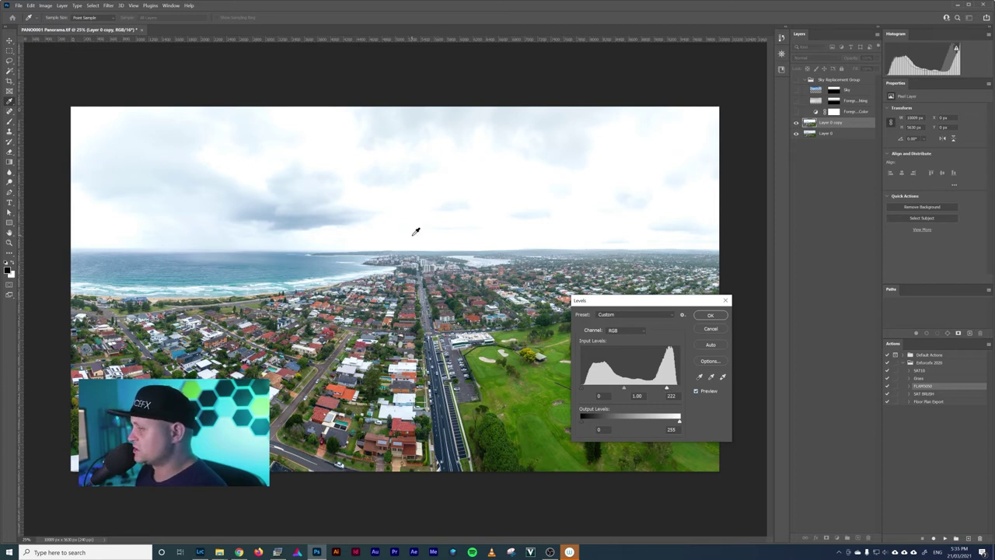
click(697, 391)
click(697, 391)
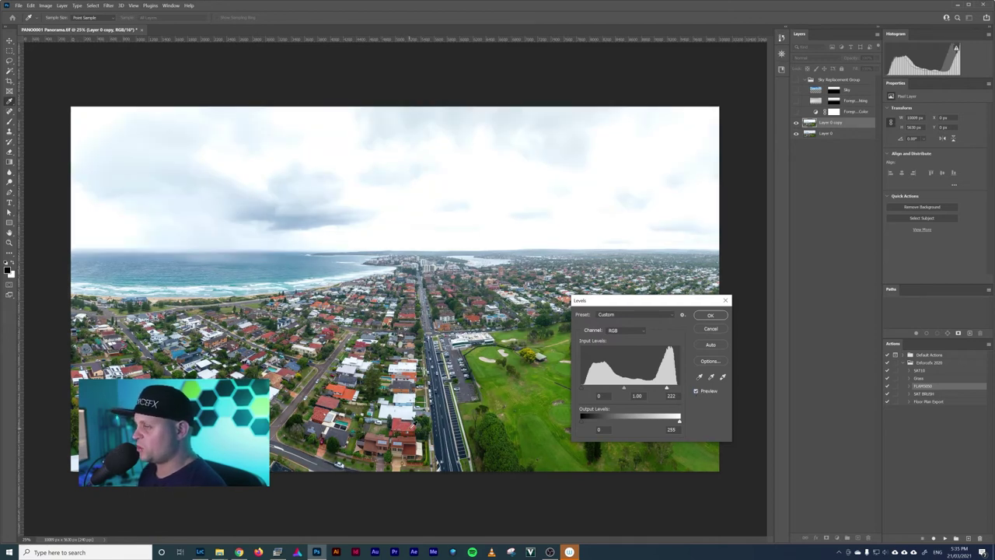
click(719, 318)
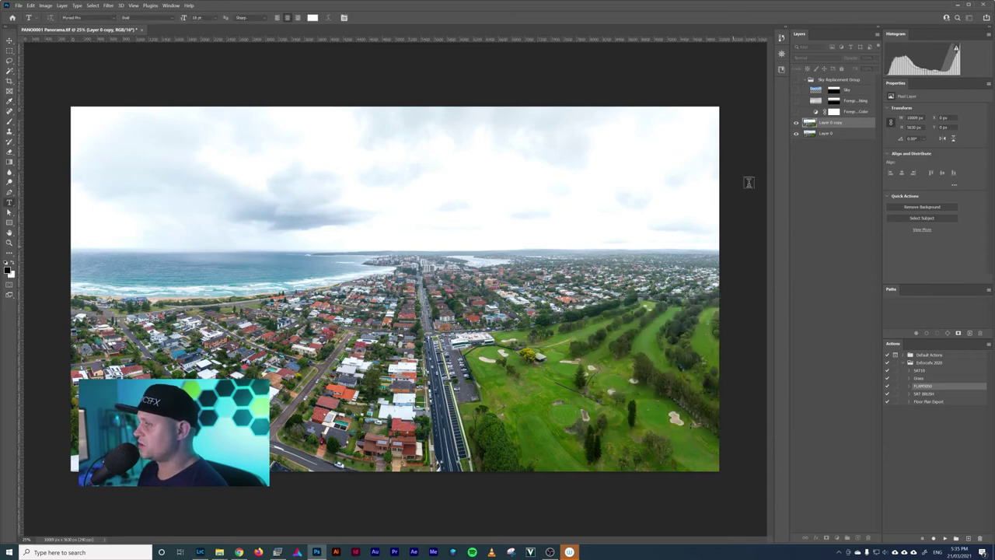
- Give Layer 0 copy a black hide-all mask, toggling layer visibility to compare results
click(795, 90)
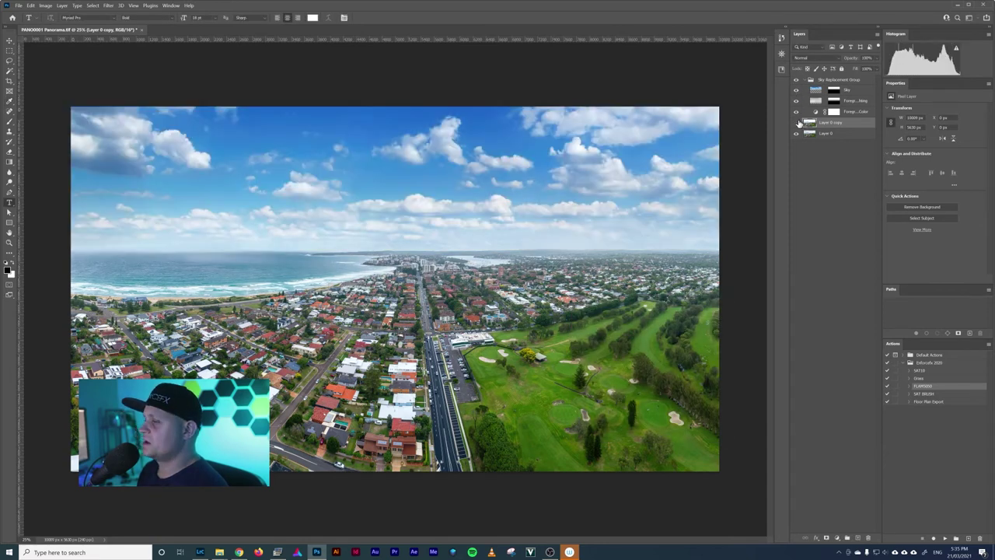
click(795, 123)
click(795, 123)
click(795, 122)
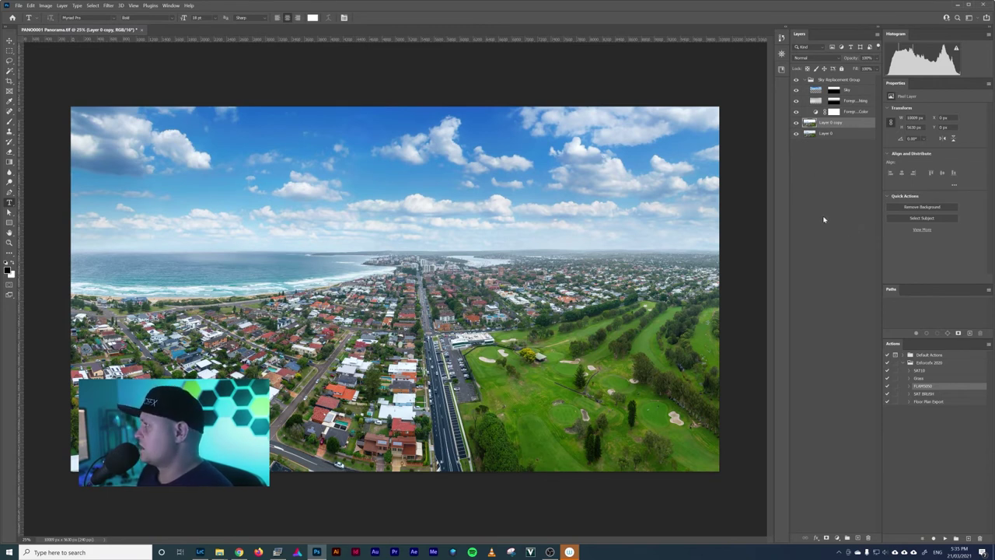
alt+click(827, 539)
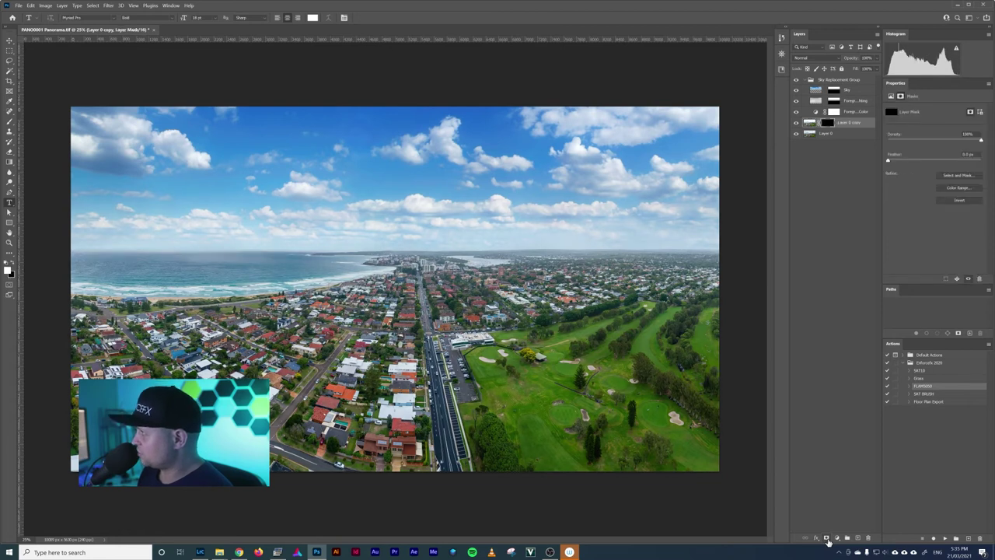
click(796, 134)
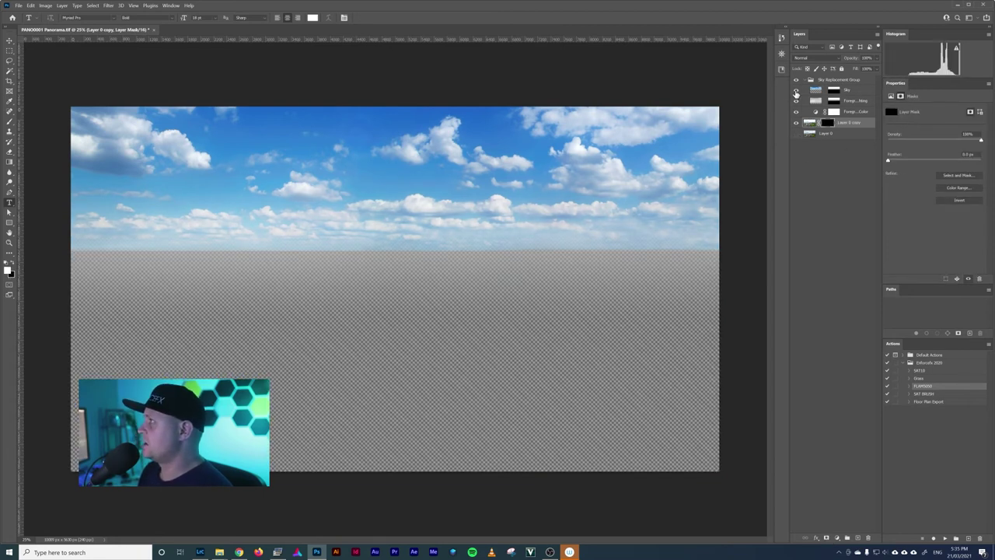
drag(797, 91, 796, 112)
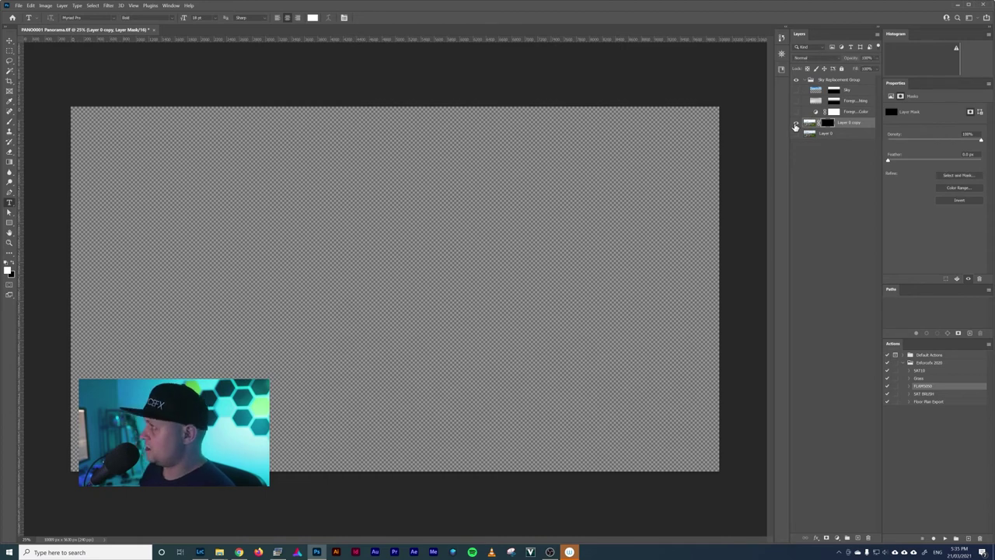
click(796, 133)
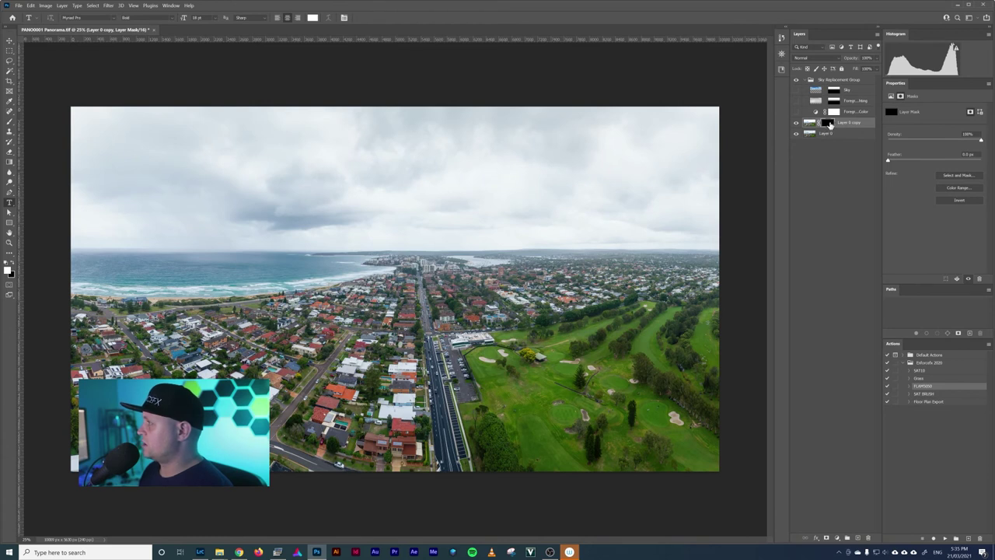
- Paint the brightening into the copy's mask with the Brush tool, comparing against the original
click(11, 121)
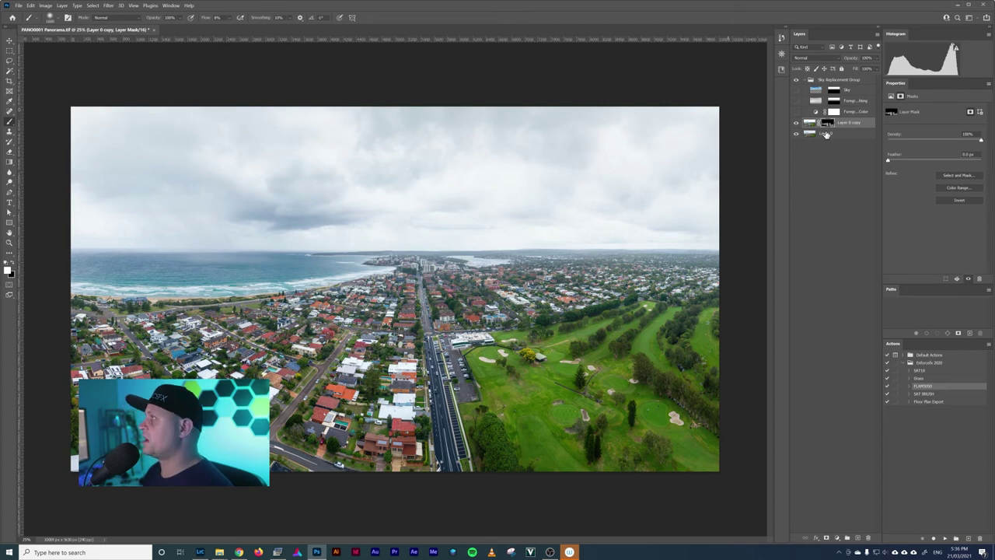
click(796, 123)
click(796, 124)
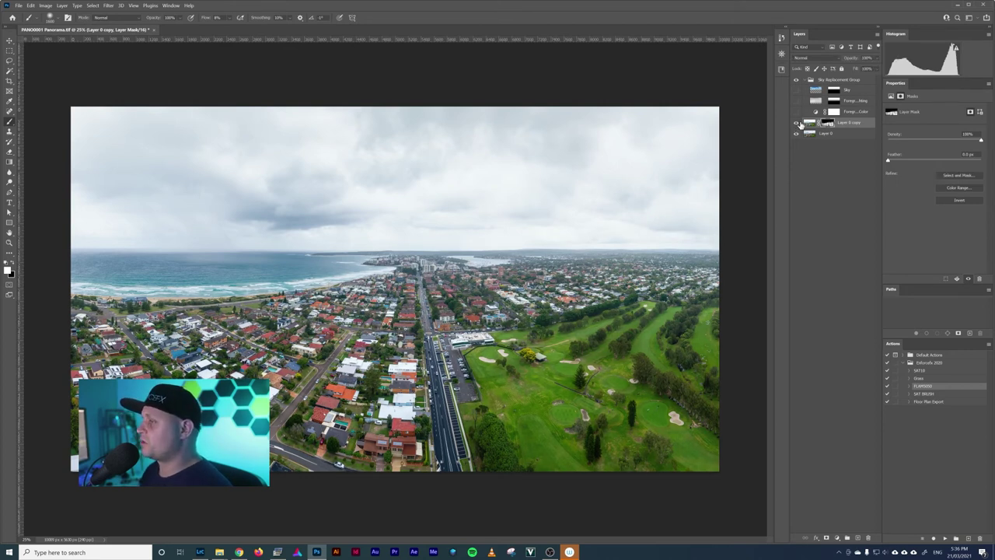
click(797, 124)
click(797, 125)
click(798, 125)
click(798, 124)
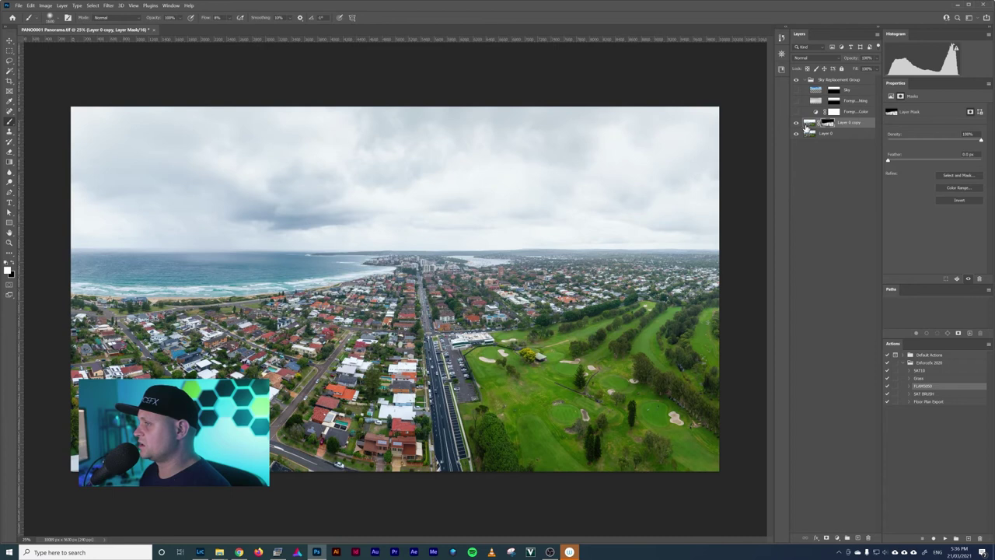
- Delete the layer mask from Layer 0 copy without applying it
click(809, 124)
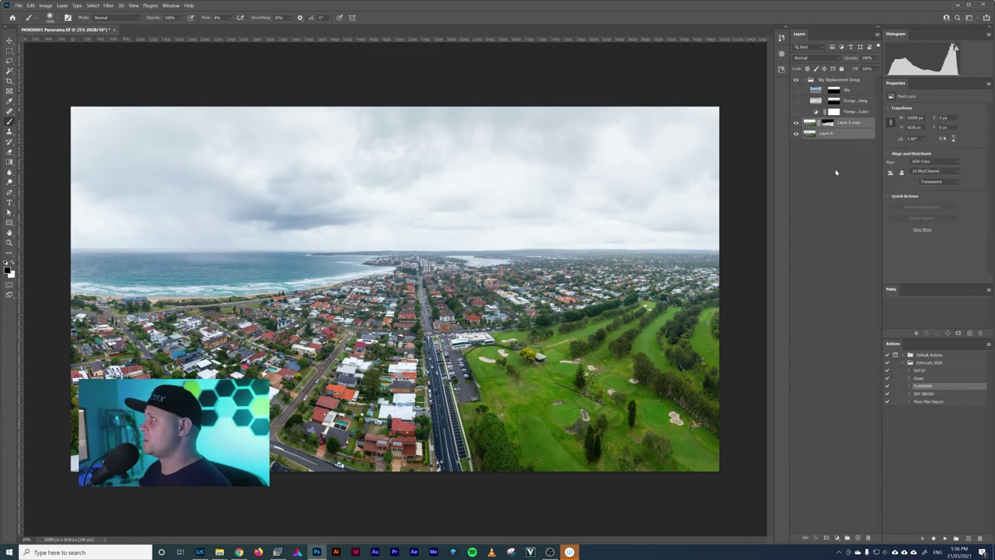
click(836, 172)
drag(827, 123, 866, 535)
click(563, 206)
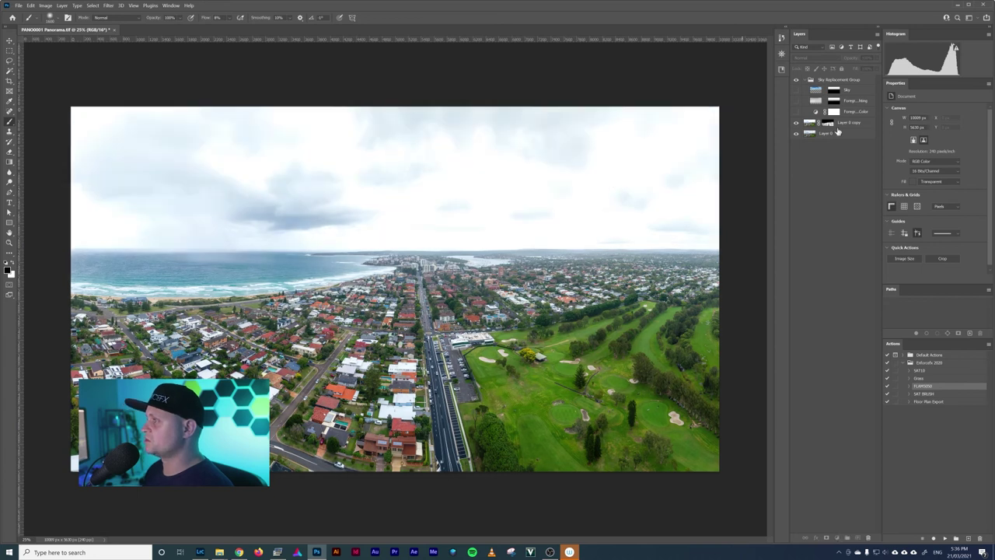
- Merge the brightened copy and Sky Replacement Group into one layer with Ctrl+E
click(848, 124)
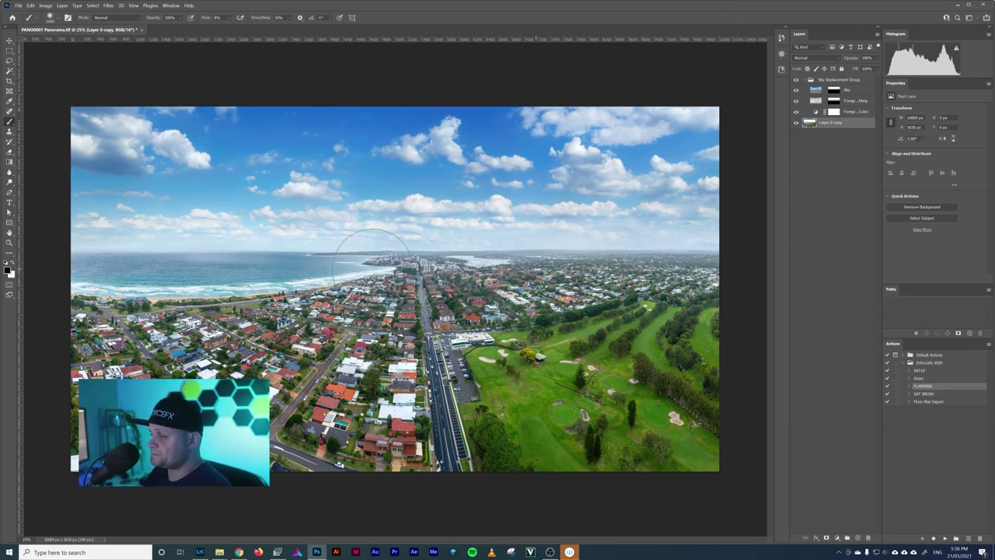
click(850, 82)
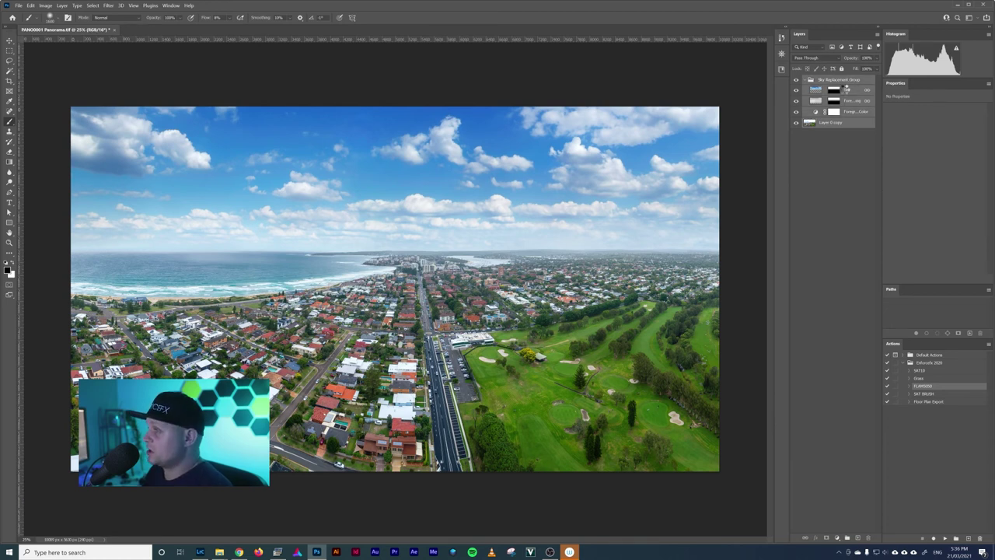
key(ctrl+e)
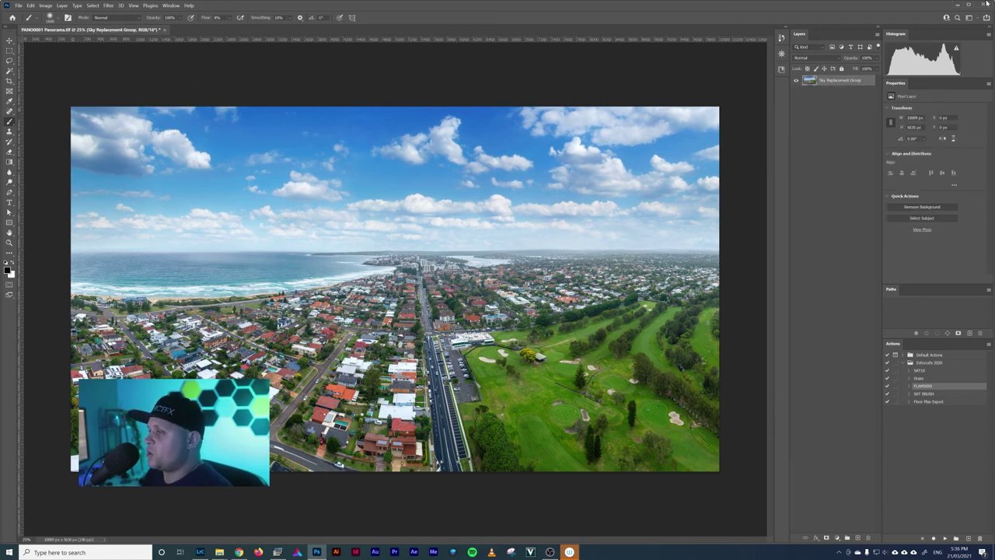
- Open the Drone Icons > Blue folder in File Explorer and move the window aside
mouse_move(220, 551)
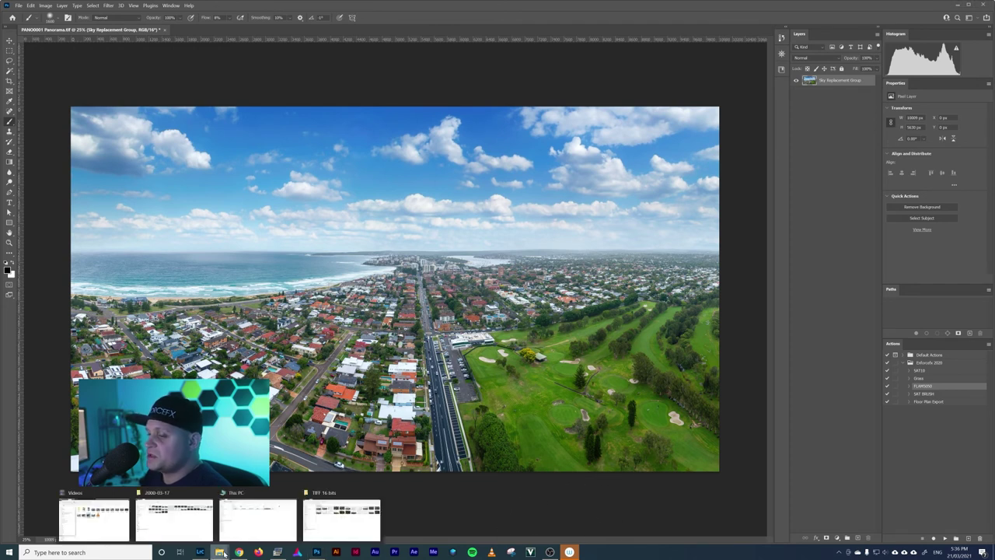
click(329, 526)
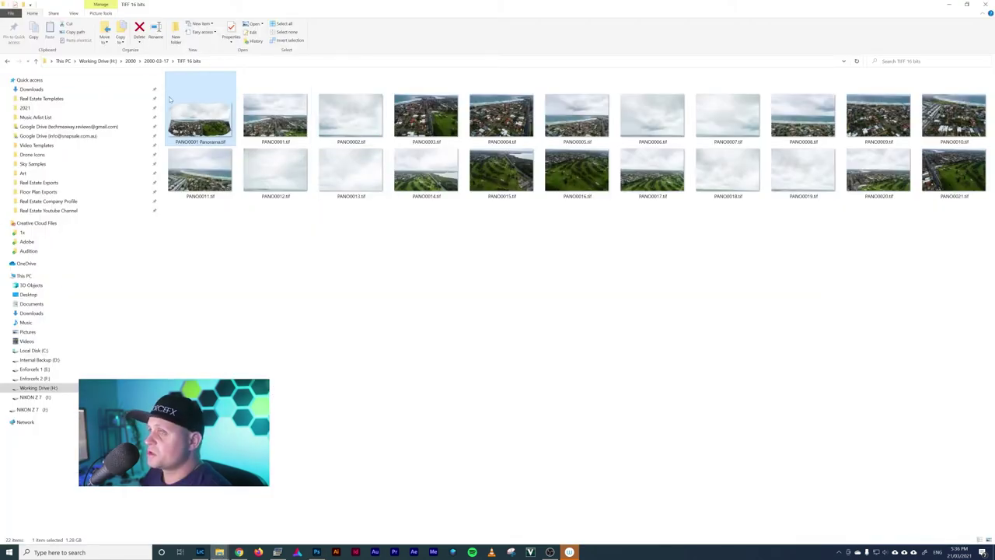
click(47, 155)
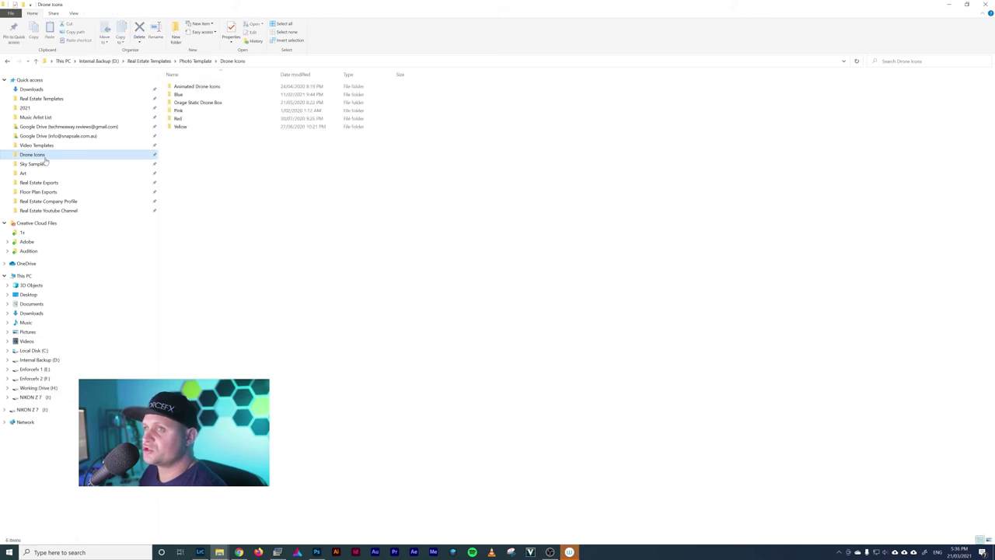
drag(230, 9, 328, 4)
double_click(191, 94)
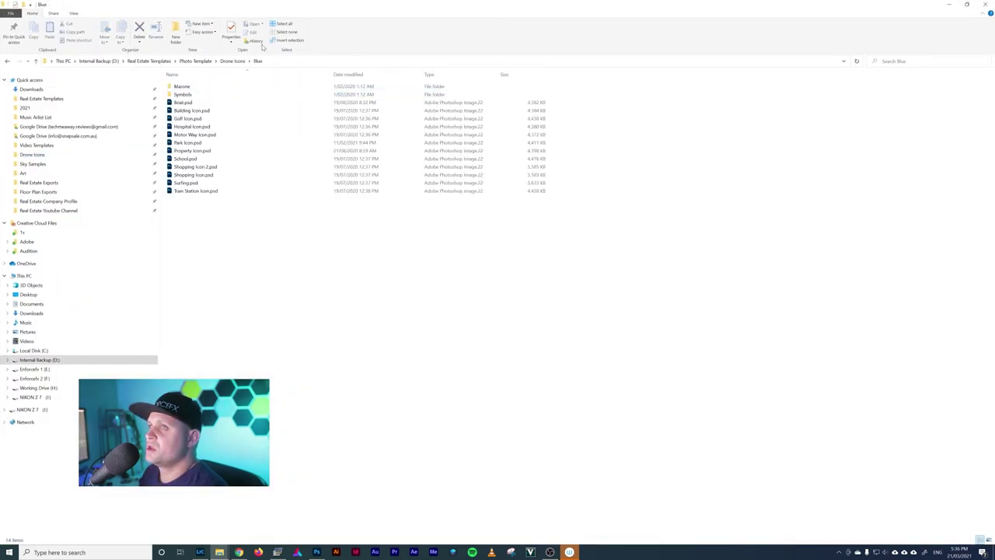
drag(207, 8, 972, 78)
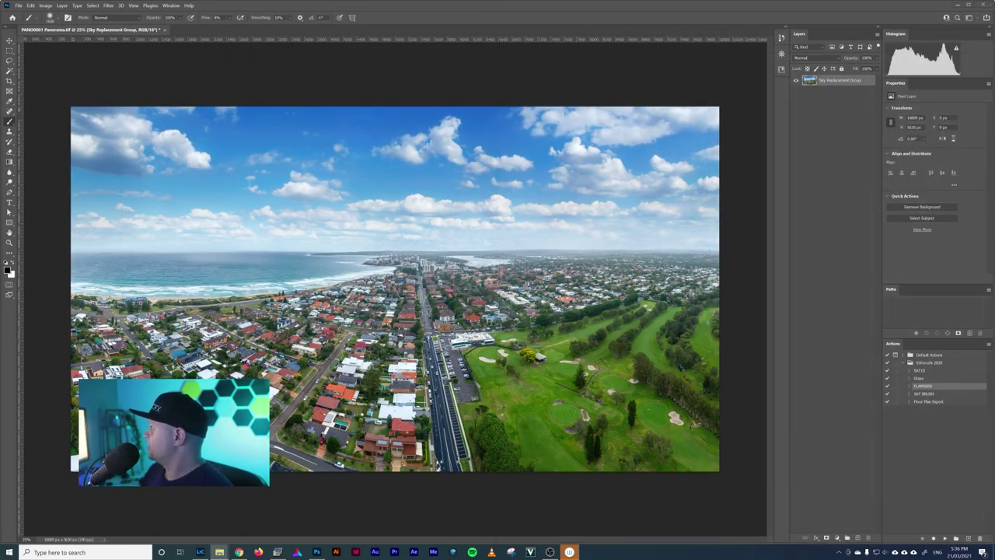
- Back in Photoshop, place the Property pin icon onto the panorama as a test
click(571, 78)
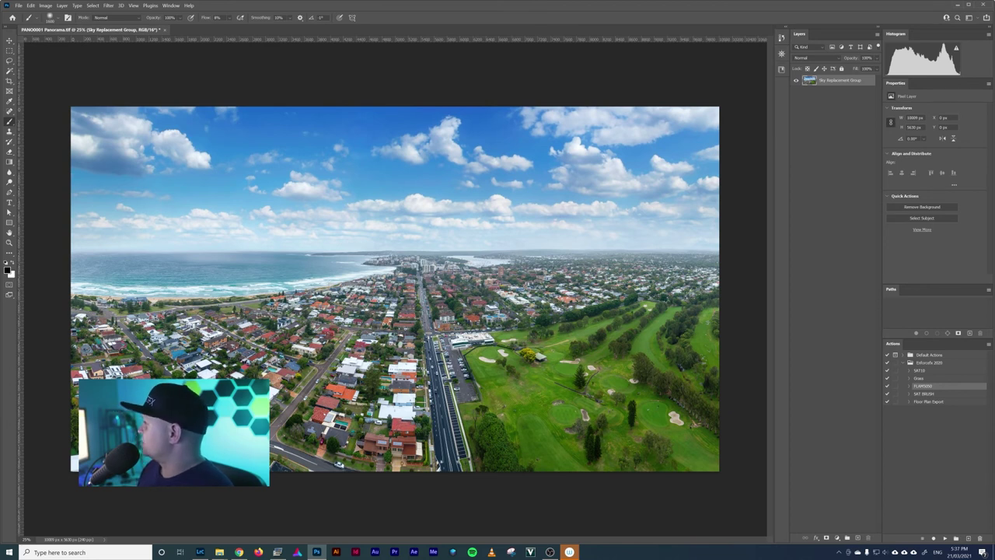
key(ctrl+shift+p)
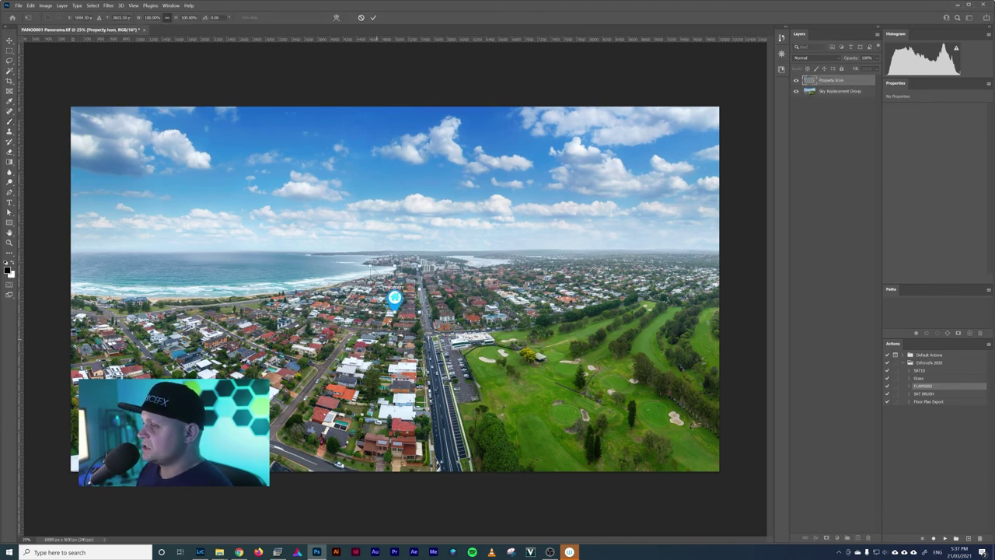
key(Return)
key(b)
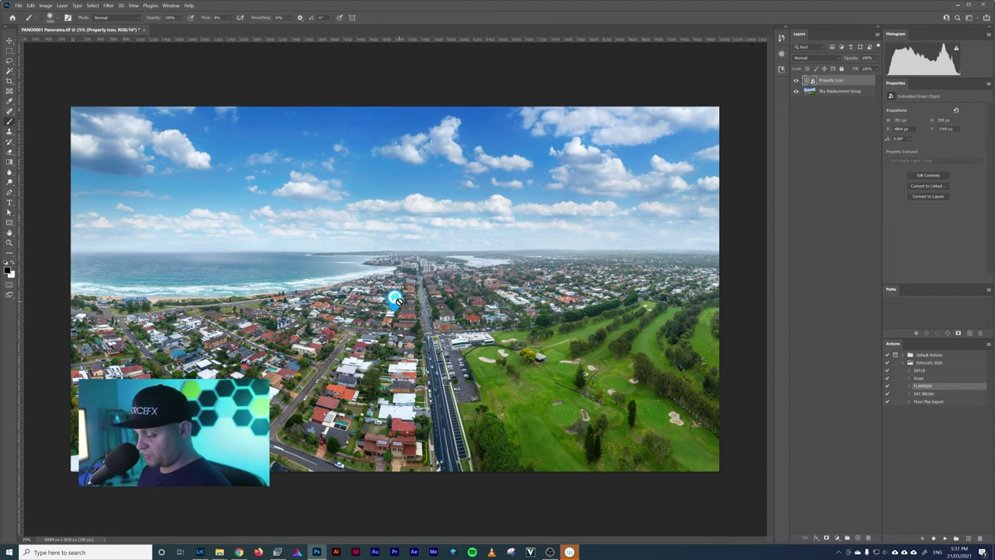
- Move the test pin onto the houses, delete it, and open Image Size with Alt+Ctrl+I
key(v)
drag(395, 299, 413, 338)
key(Delete)
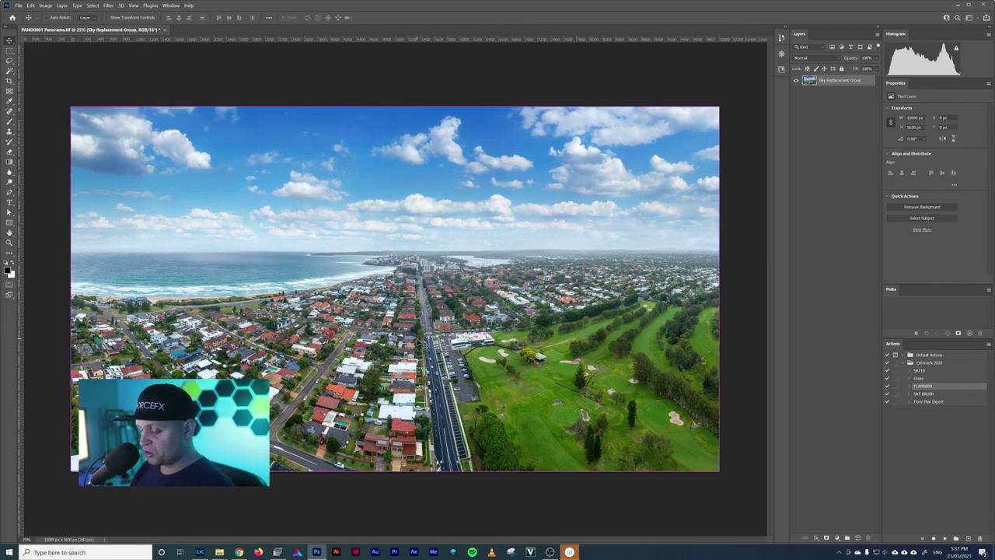
key(ctrl+alt+i)
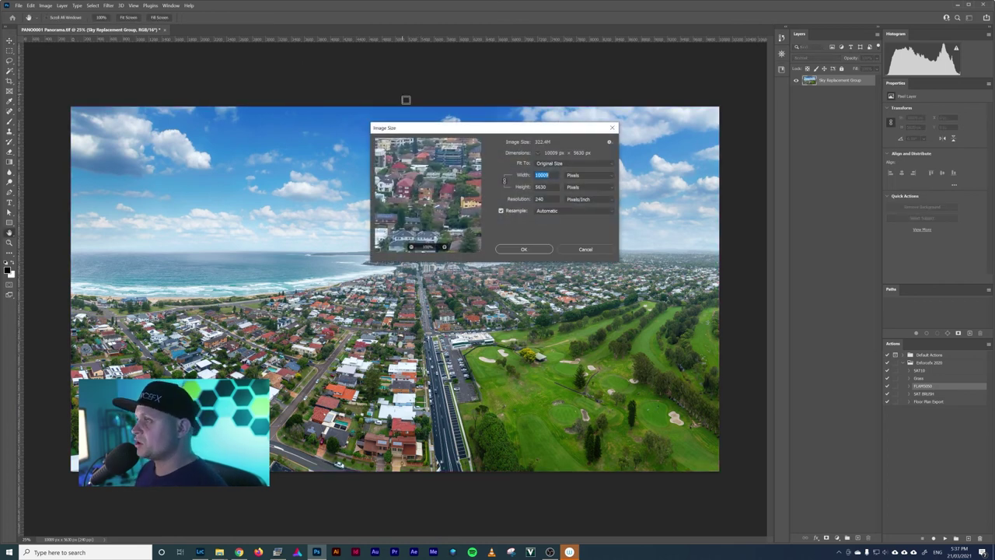
- Set the width to 7000 px with resampling, giving 7000 × 3937 px, and apply
drag(414, 133, 351, 184)
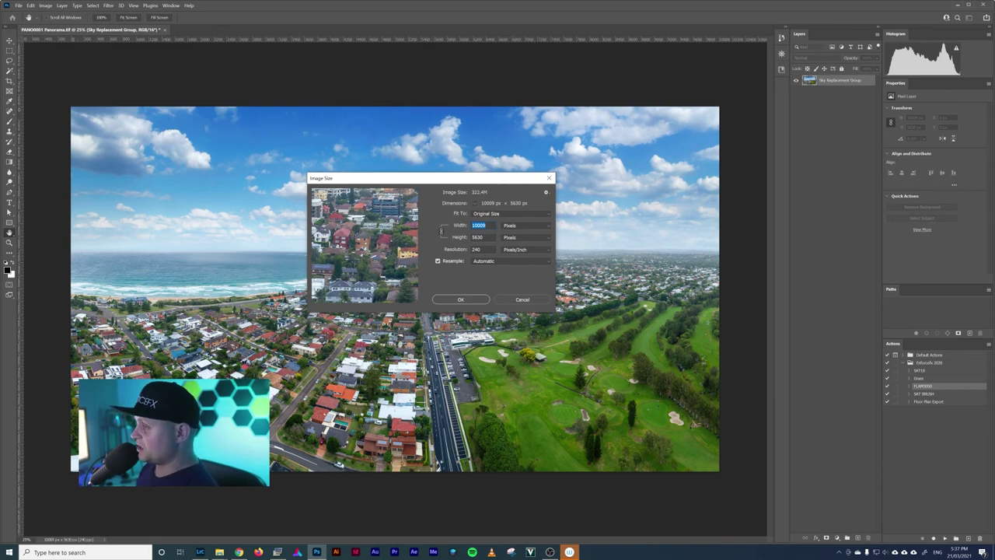
text(7000)
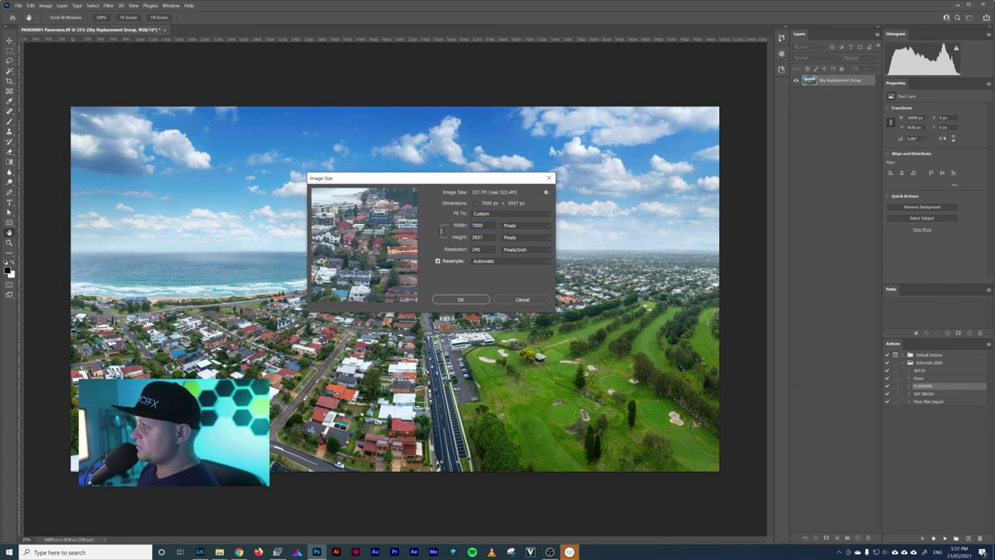
click(461, 300)
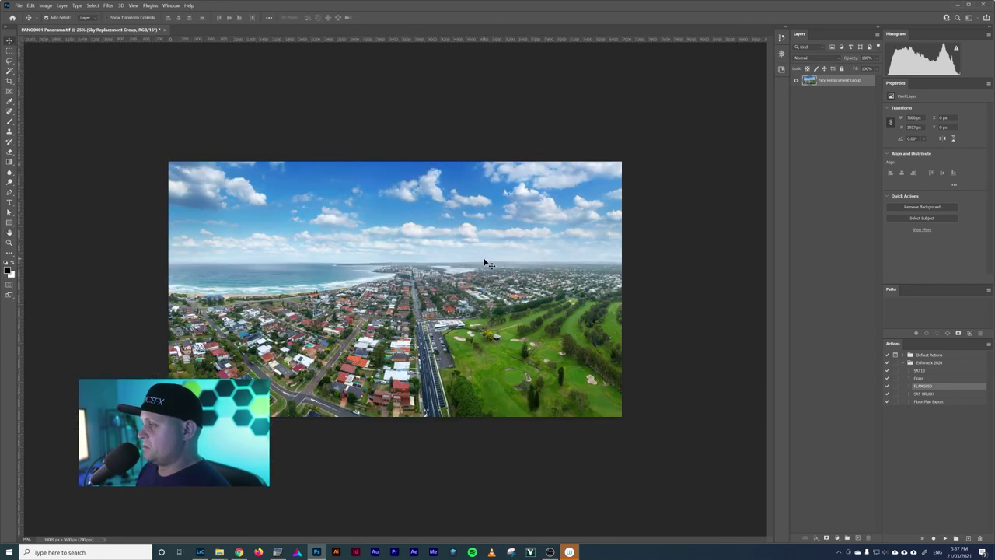
- Place the Property pin on the property and the Golf pin on the golf course
key(ctrl+plus)
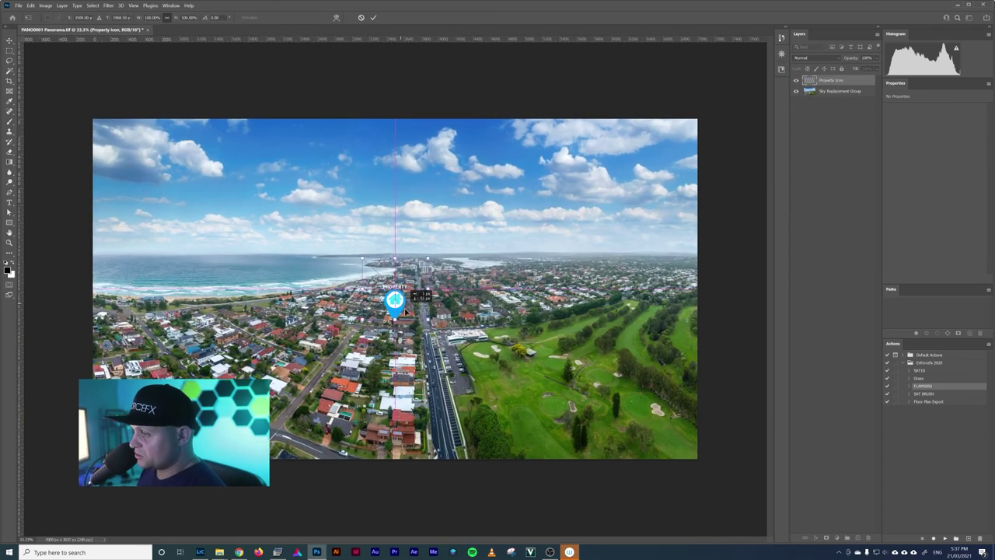
drag(403, 304, 411, 312)
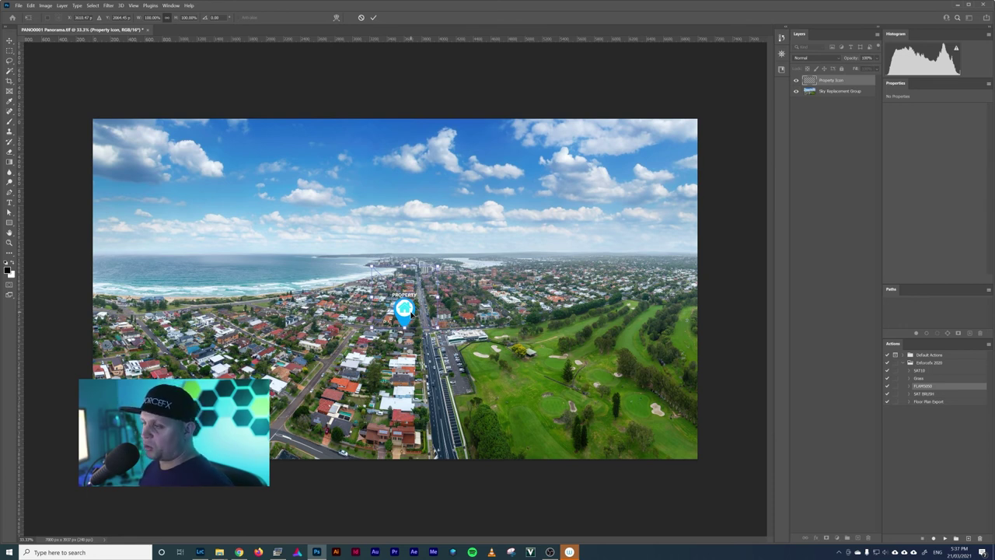
drag(412, 313, 407, 360)
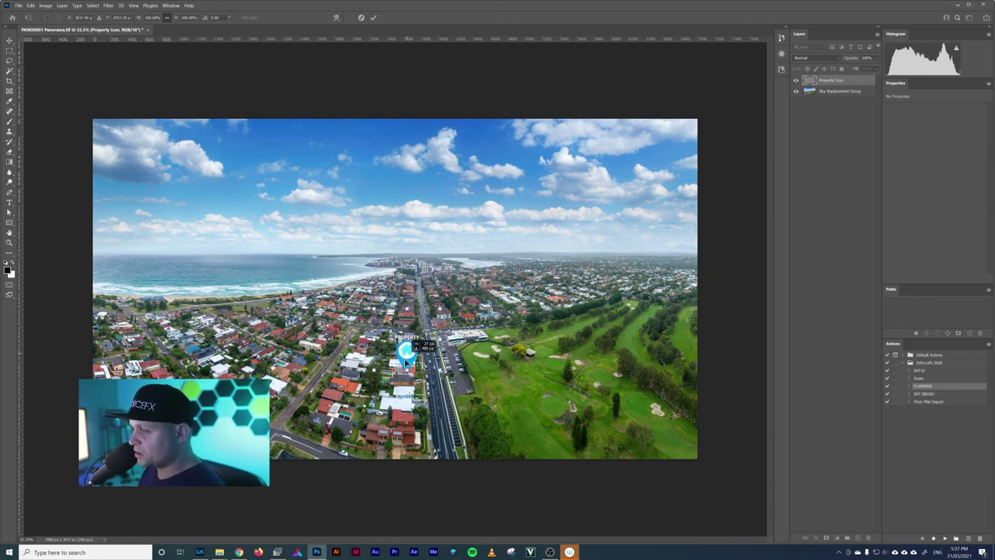
key(Return)
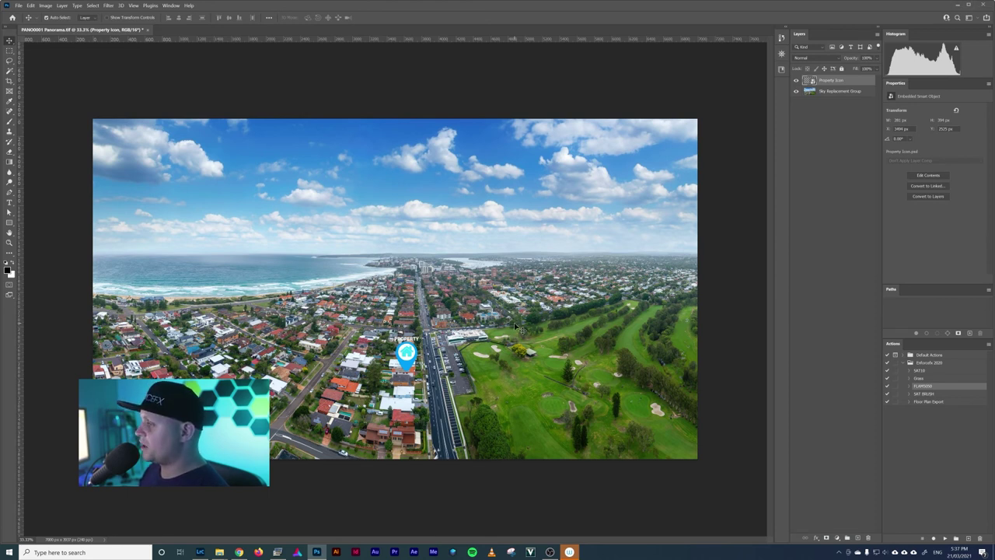
key(F2)
drag(396, 307, 535, 336)
key(Return)
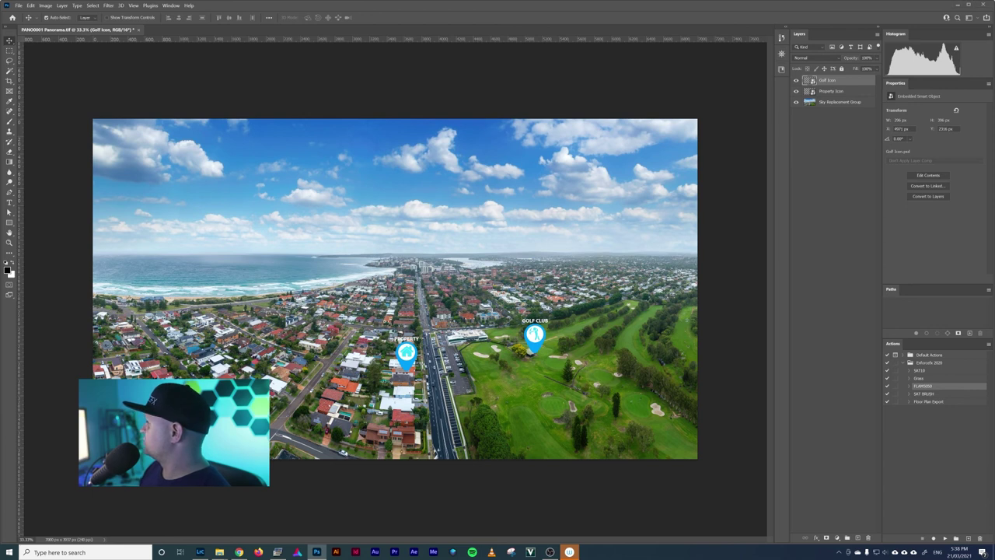
- Place the Surfing pin on the beach and the Shopping pin near the horizon shops
key(F2)
drag(381, 288, 333, 247)
key(Return)
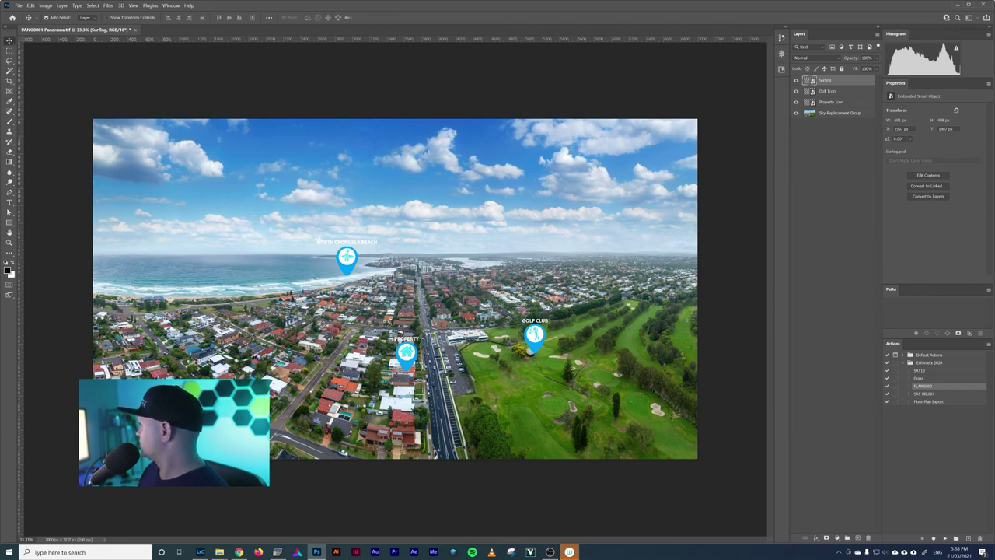
key(F3)
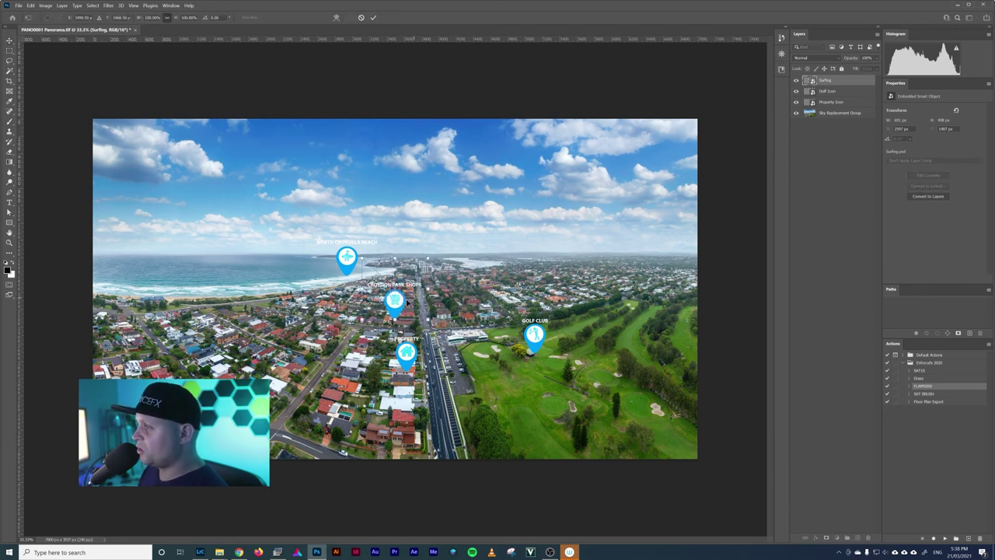
drag(402, 304, 448, 252)
key(Return)
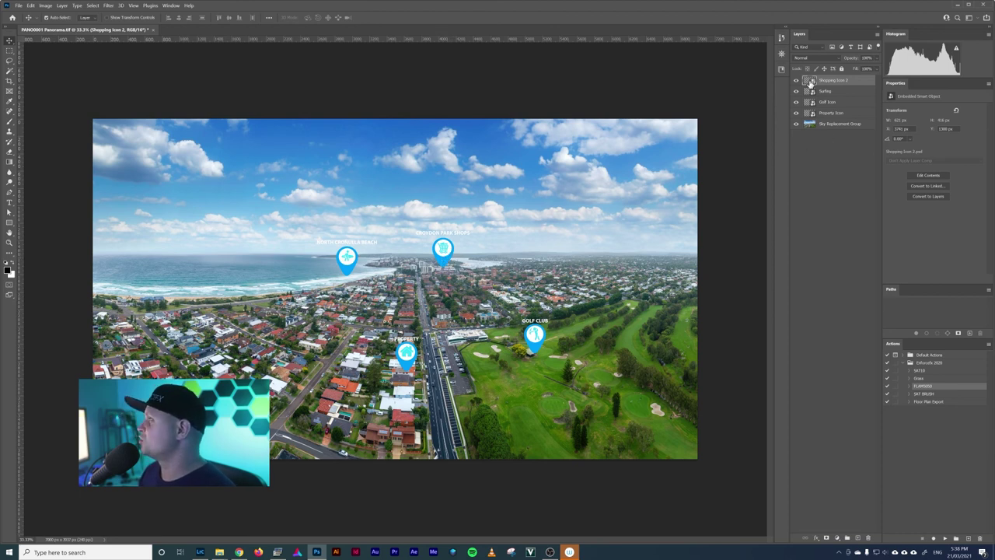
- Open the Shopping Icon 2 smart object and retype its label as CRONULLA MALL
double_click(810, 83)
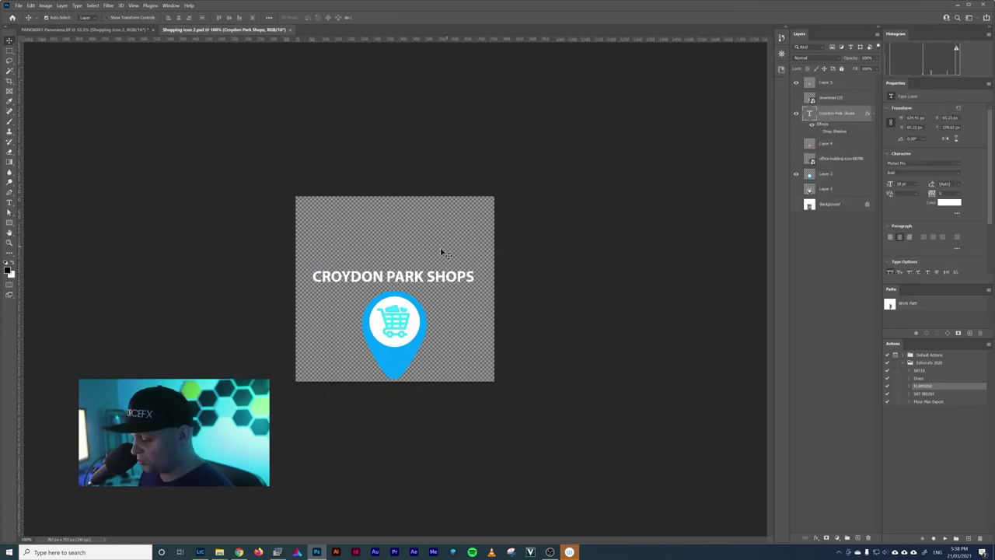
key(t)
click(420, 275)
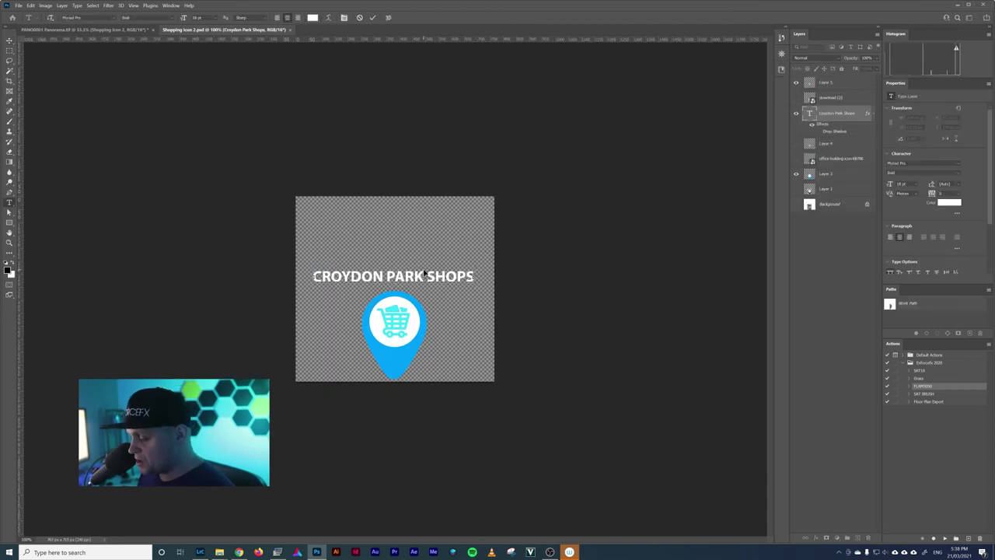
key(ctrl+a)
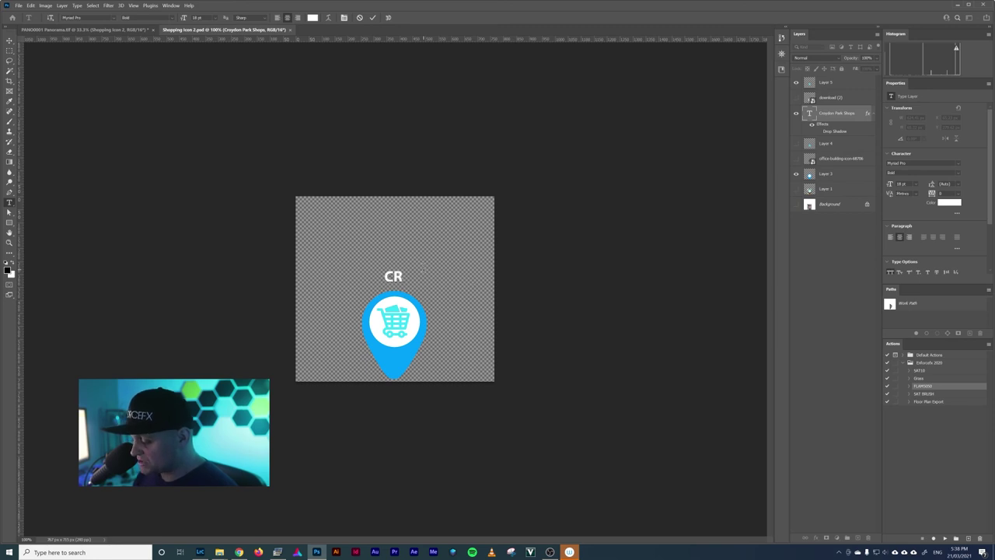
text(ONULLA MALL)
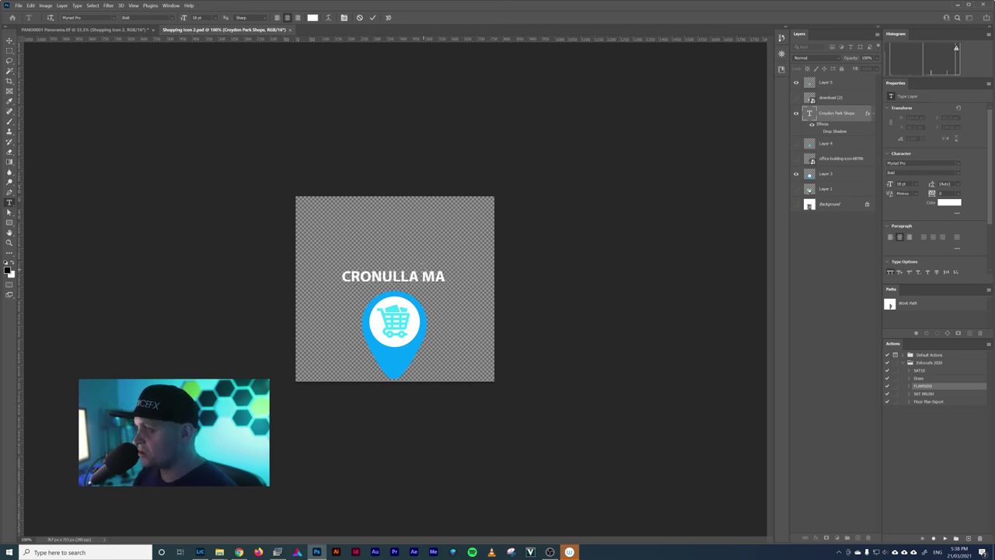
- Save and close the smart object, reopening it once to verify the new label
click(18, 5)
click(45, 89)
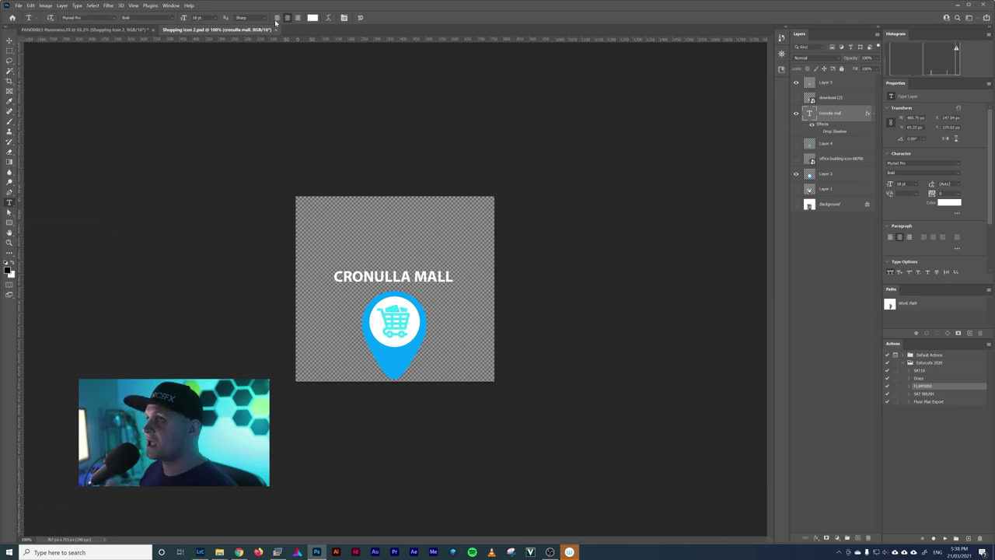
click(277, 31)
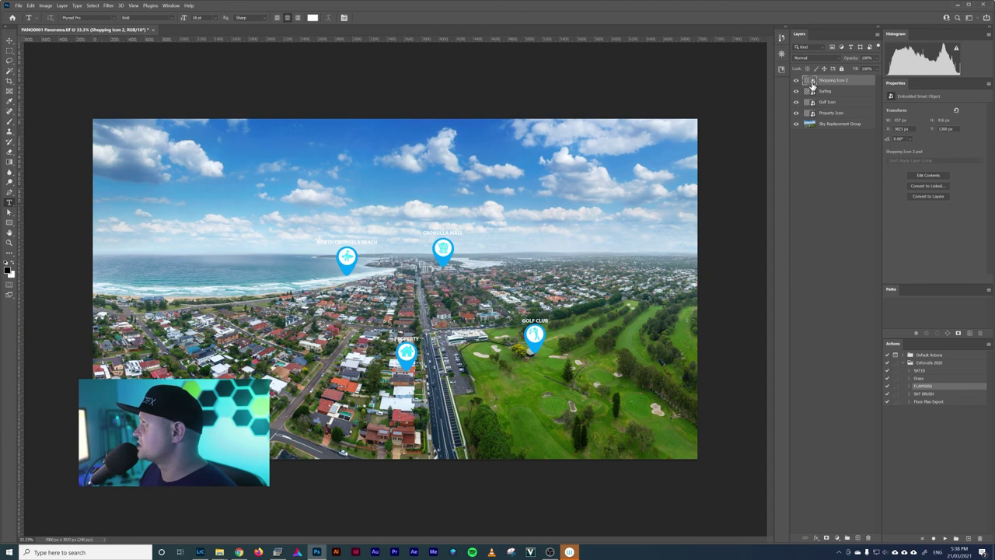
double_click(812, 85)
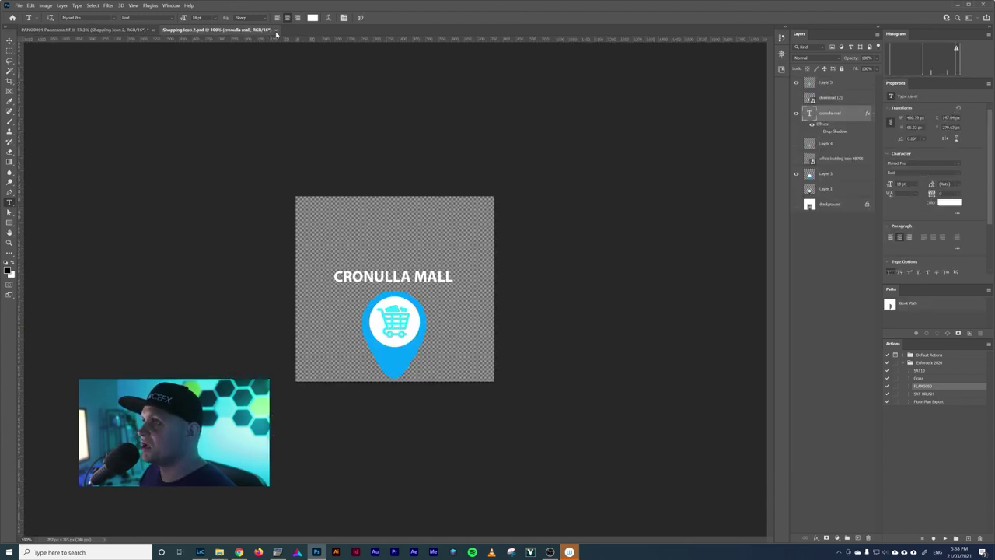
click(275, 30)
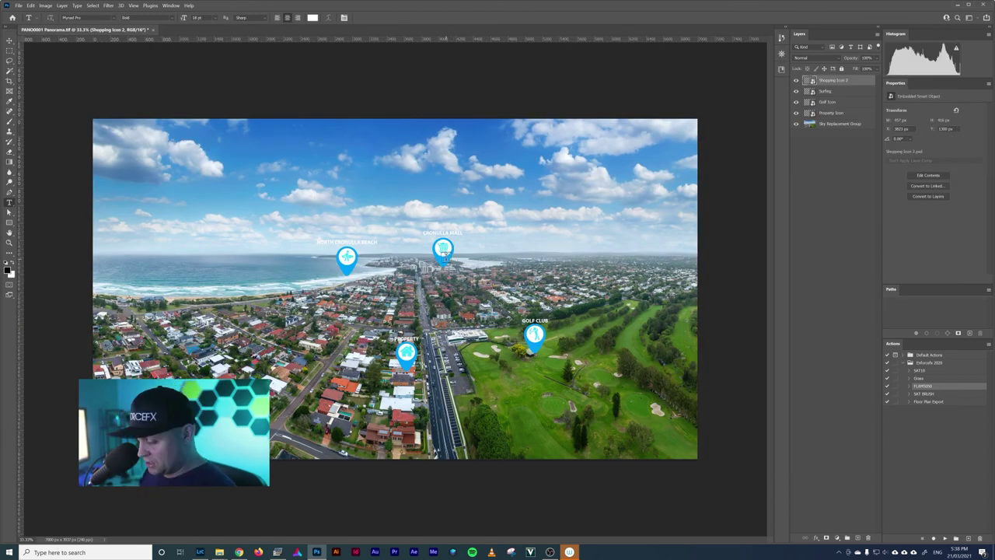
- Nudge the CRONULLA MALL pin right and place the Boat FERRY pin over the left-side water
key(v)
drag(443, 255, 446, 255)
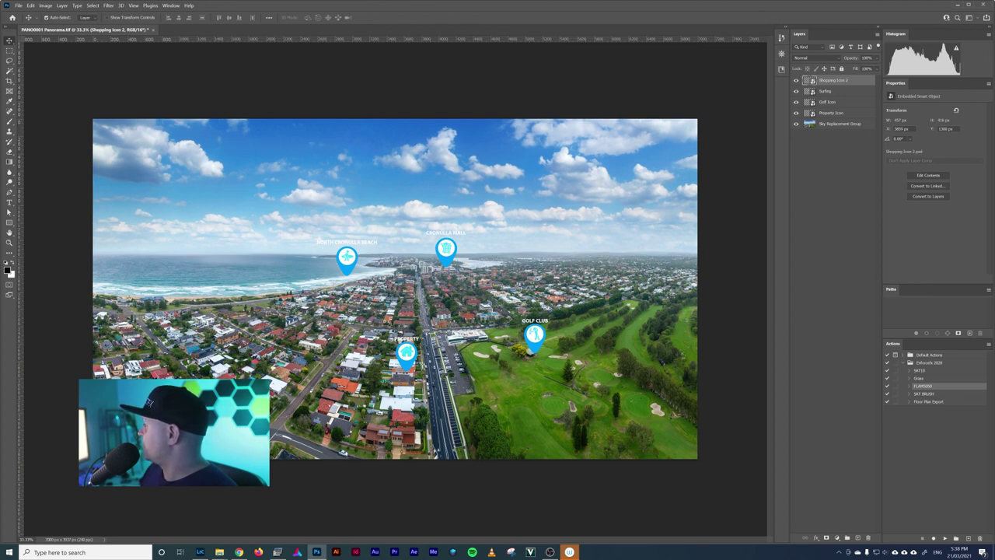
drag(128, 262, 171, 277)
key(Return)
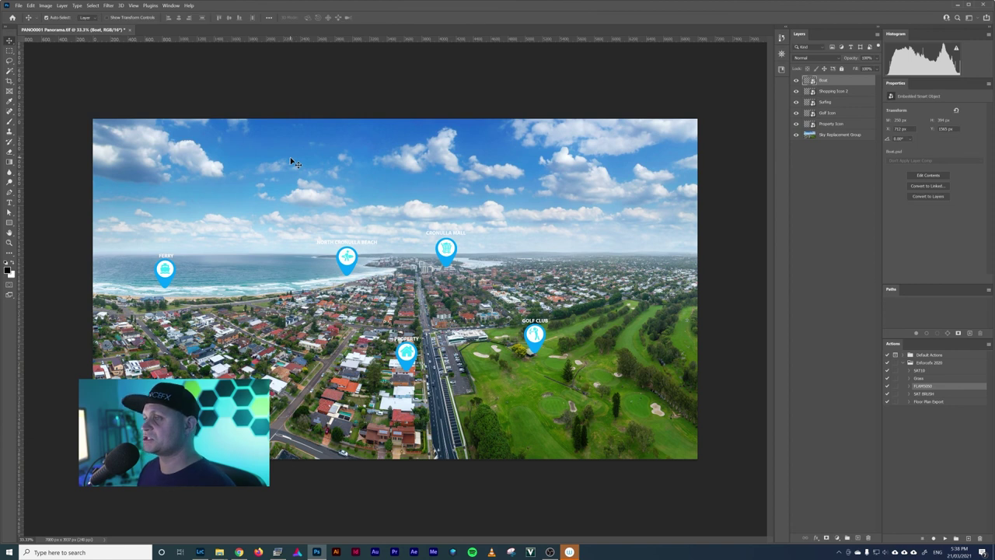